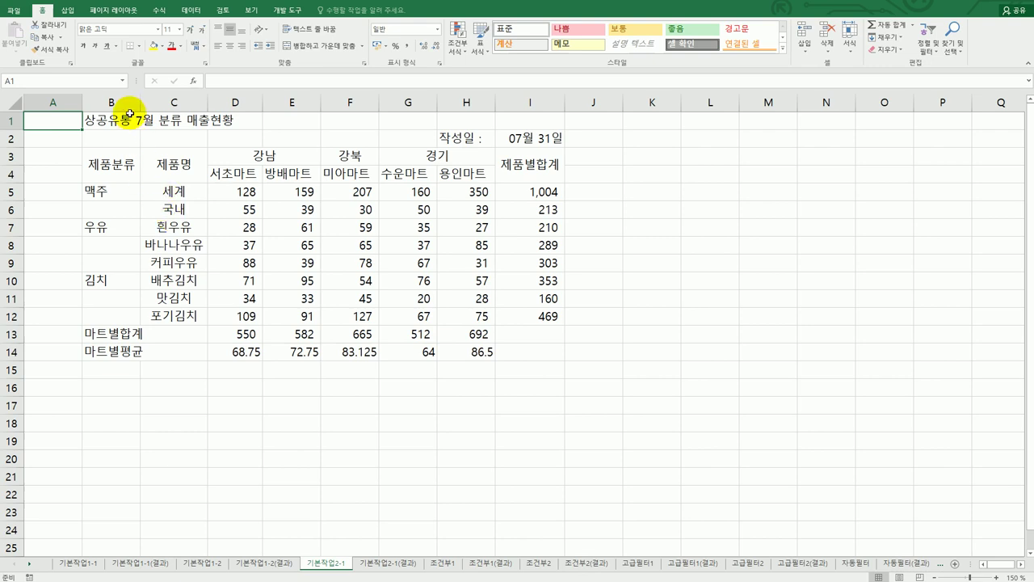
- Set the horizontal alignment of the title range B1:I1 to 선택 영역의 가운데로 (center across selection)
{"action": "left_click_drag", "start_coordinate": [129, 118], "coordinate": [513, 114]}
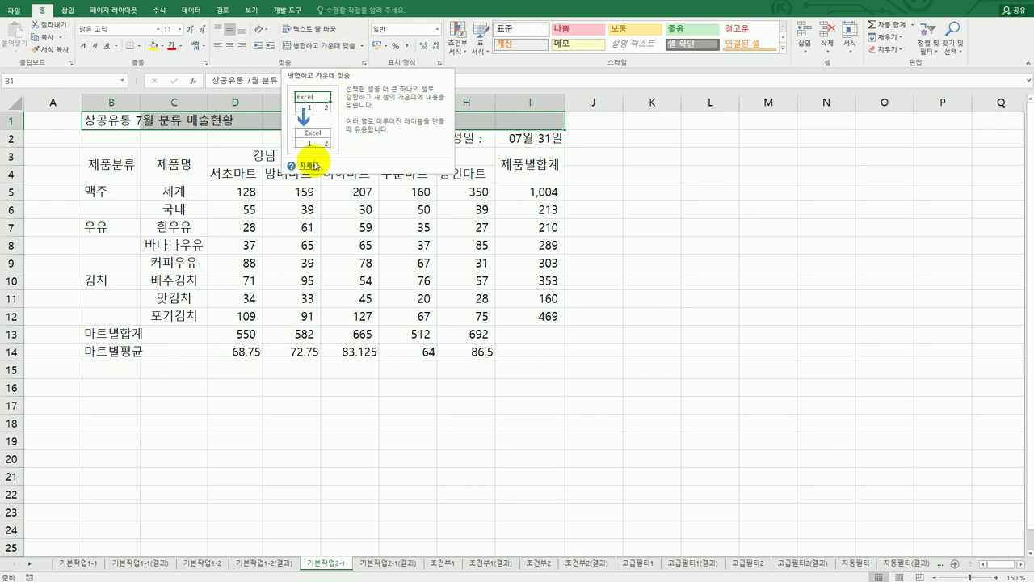
{"action": "right_click", "coordinate": [219, 122]}
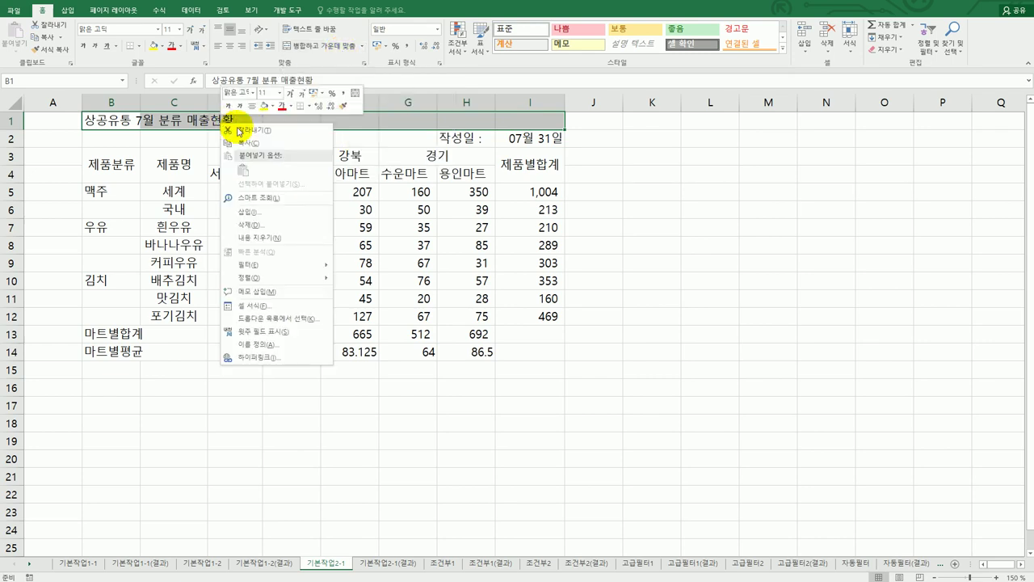
{"action": "left_click", "coordinate": [288, 303]}
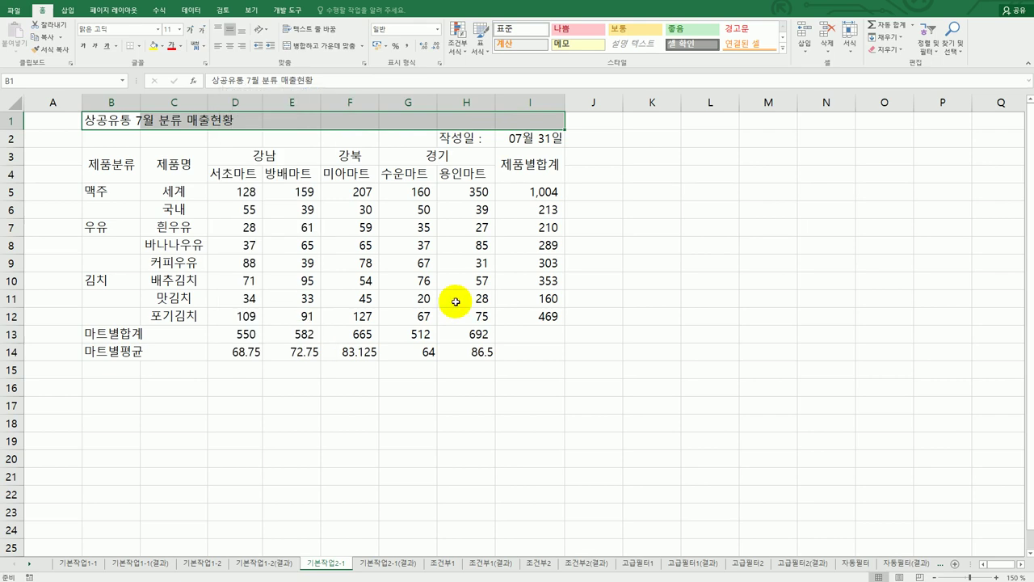
{"action": "left_click_drag", "start_coordinate": [363, 164], "coordinate": [556, 148]}
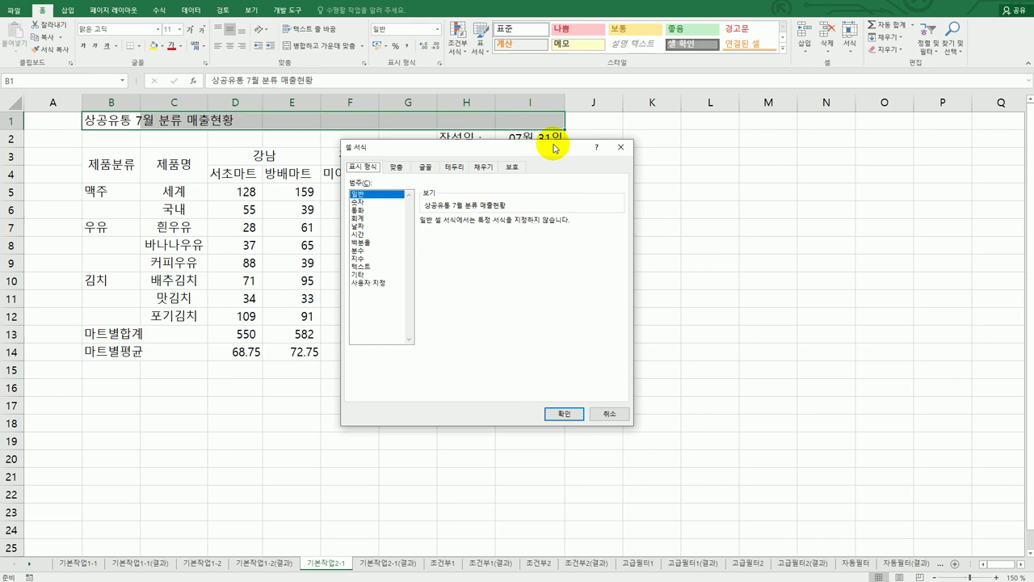
{"action": "left_click", "coordinate": [400, 168]}
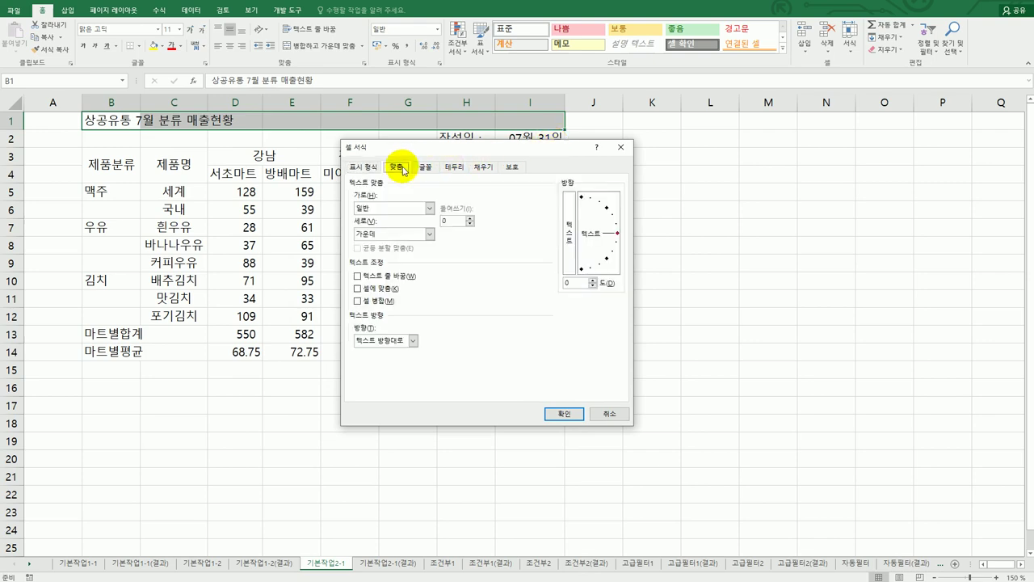
{"action": "left_click", "coordinate": [415, 208]}
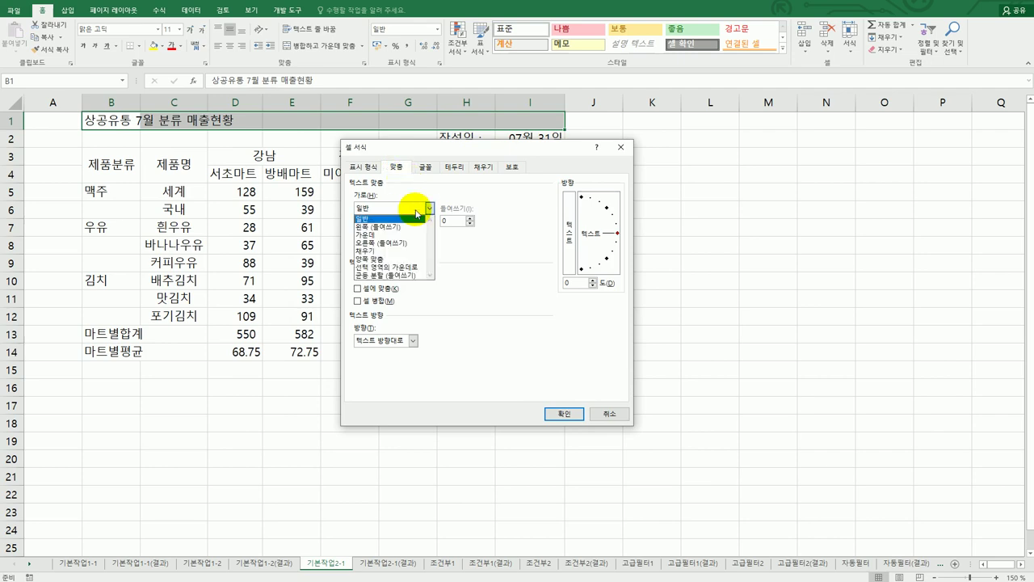
{"action": "left_click", "coordinate": [415, 268]}
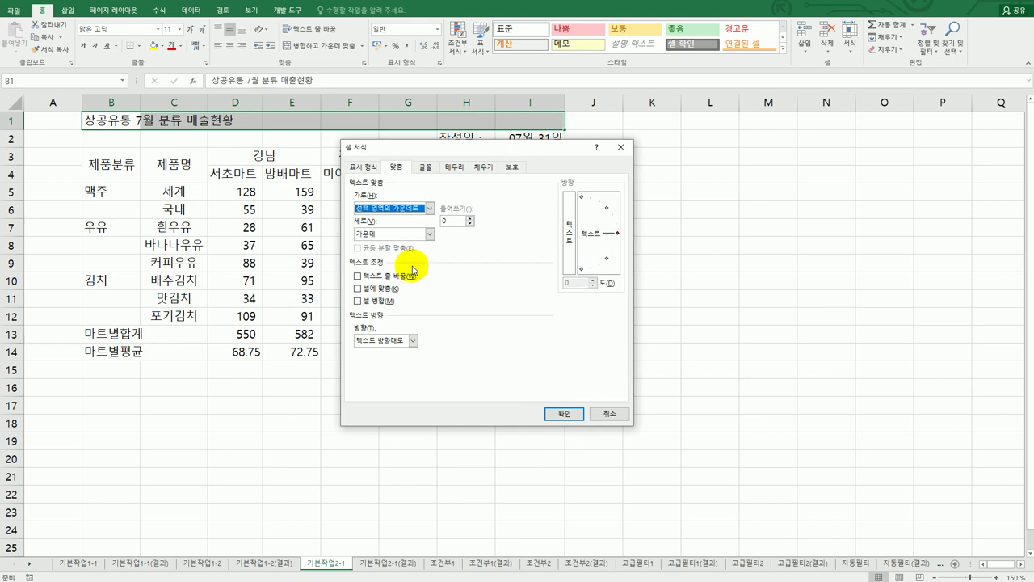
- Set the font size of the title range B1:I1 to 14 and apply the cell formatting
{"action": "left_click", "coordinate": [425, 166]}
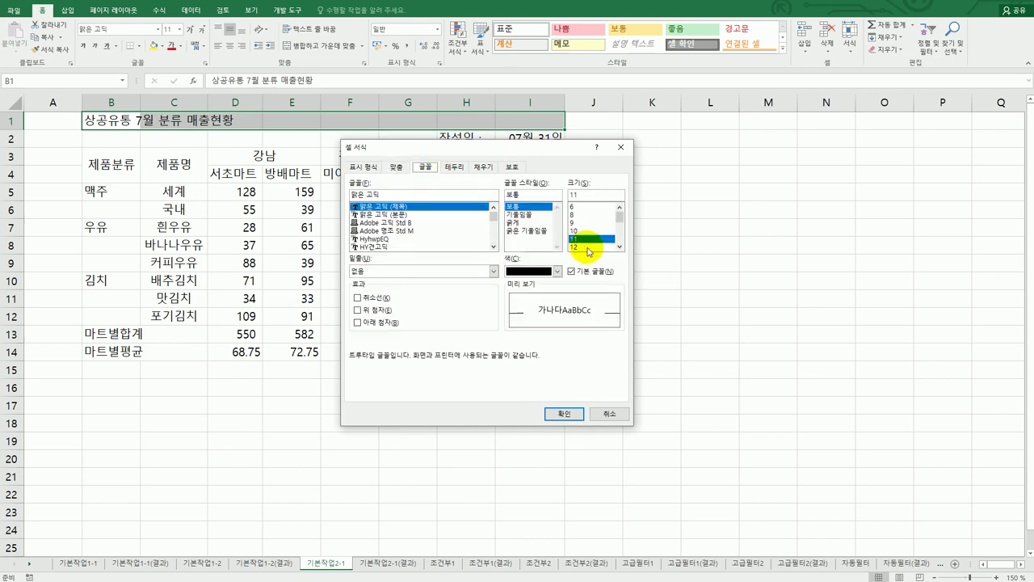
{"action": "left_click", "coordinate": [620, 246]}
{"action": "left_click", "coordinate": [602, 248]}
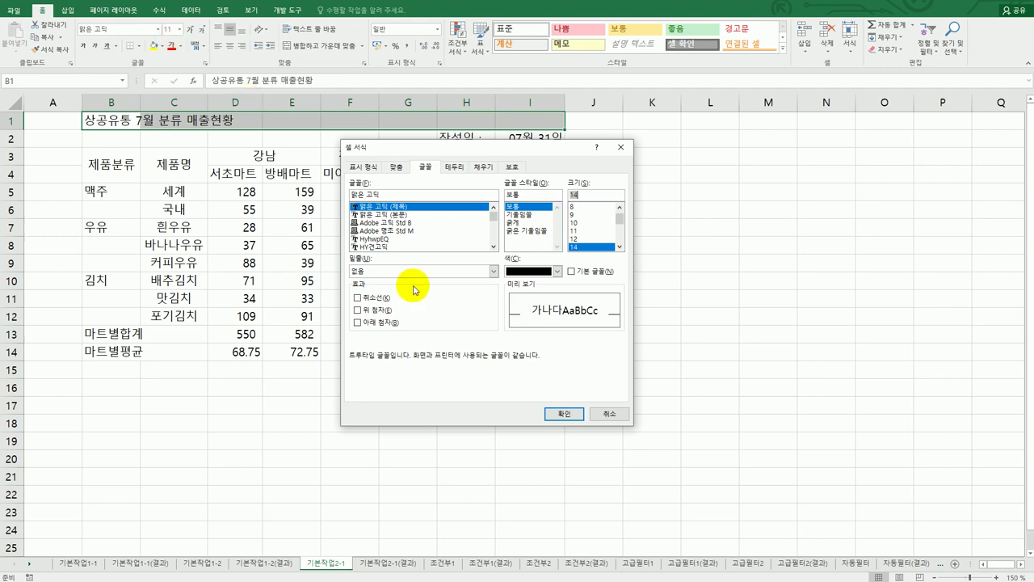
{"action": "left_click", "coordinate": [562, 414]}
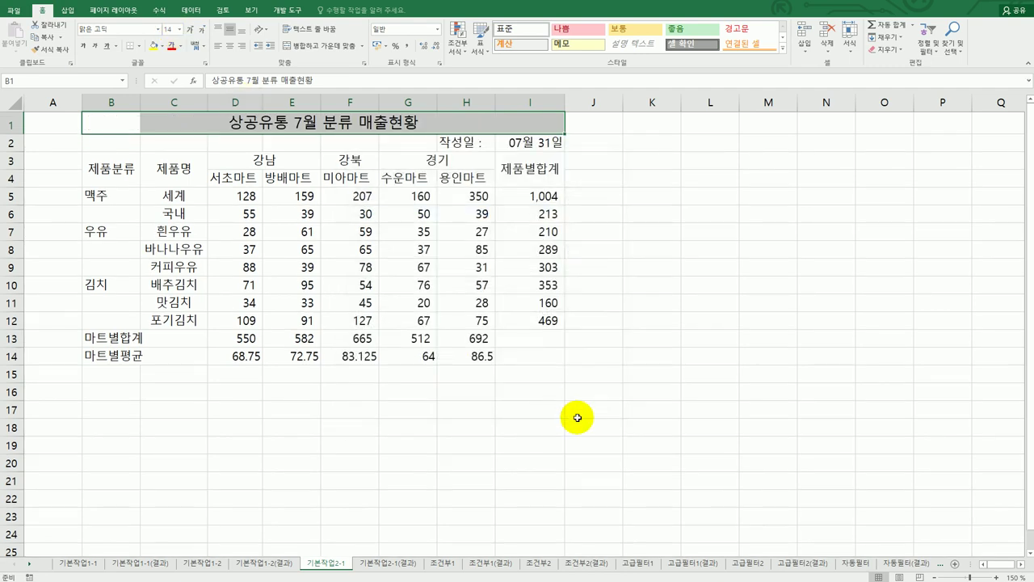
{"action": "left_click", "coordinate": [635, 419]}
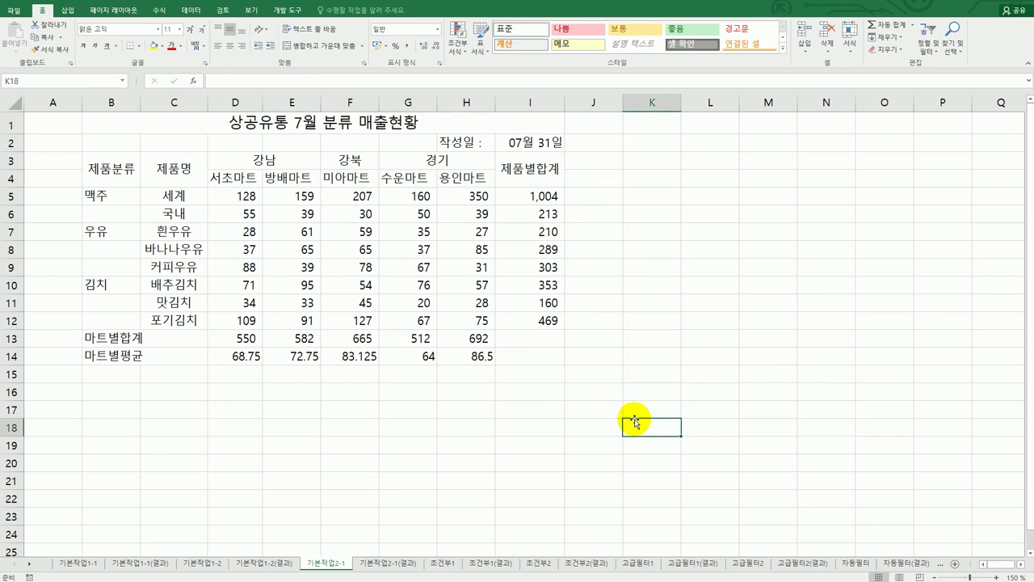
- Examine cells B1, C1 and D1 to check which one holds the title and whether they are merged
{"action": "left_click", "coordinate": [124, 125]}
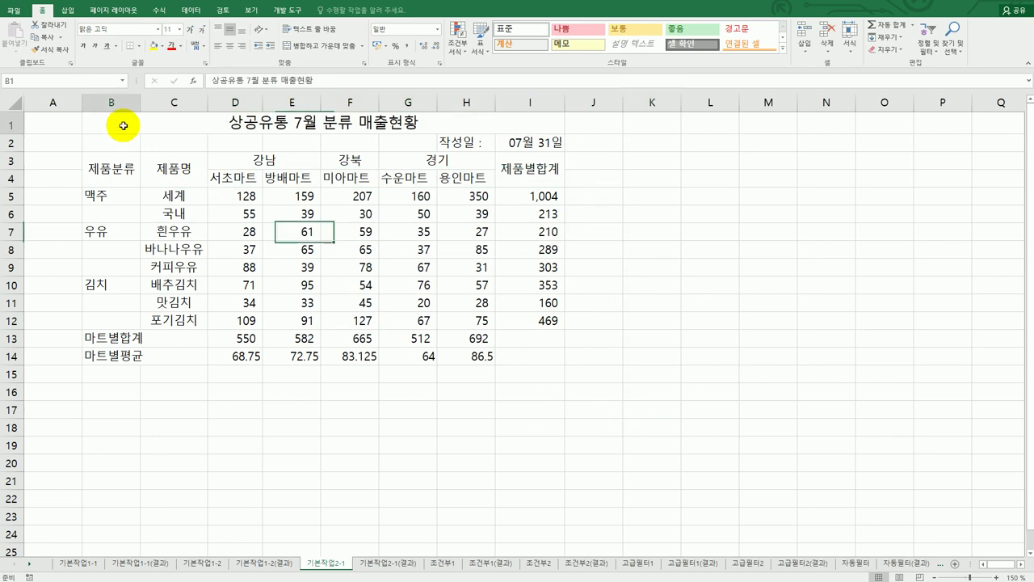
{"action": "left_click_drag", "start_coordinate": [124, 126], "coordinate": [518, 127]}
{"action": "left_click", "coordinate": [602, 412]}
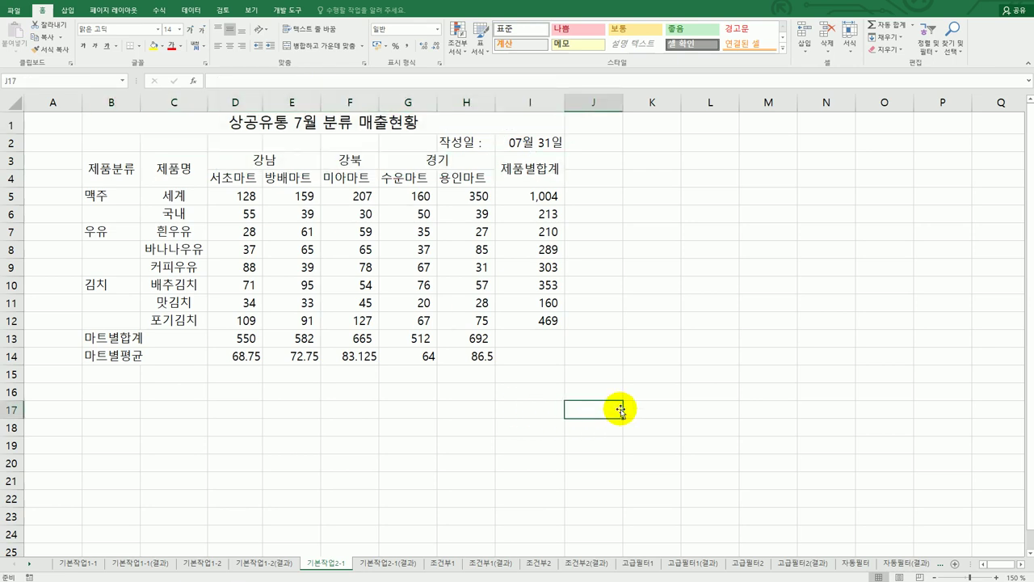
{"action": "left_click", "coordinate": [190, 128]}
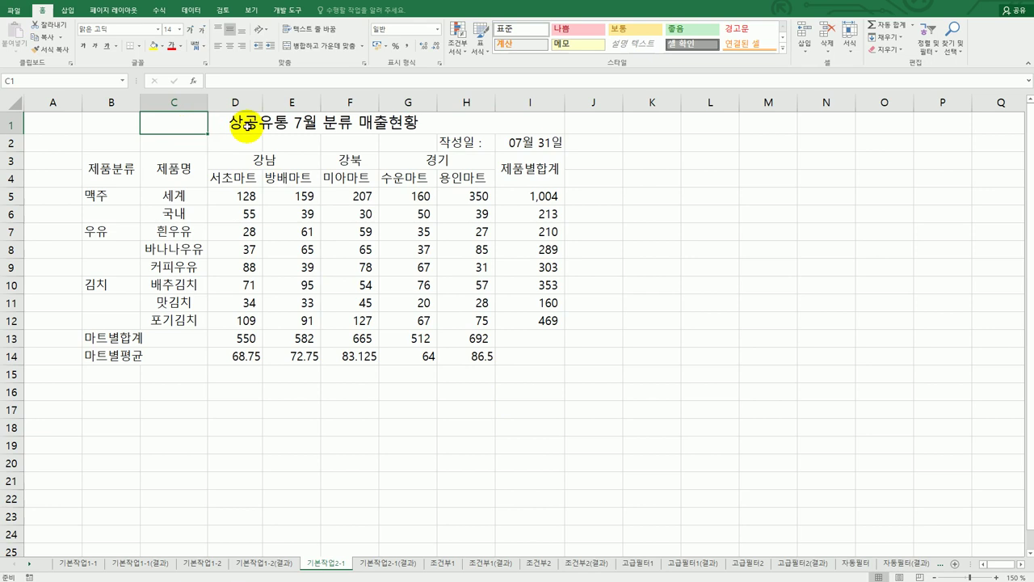
{"action": "left_click", "coordinate": [247, 126]}
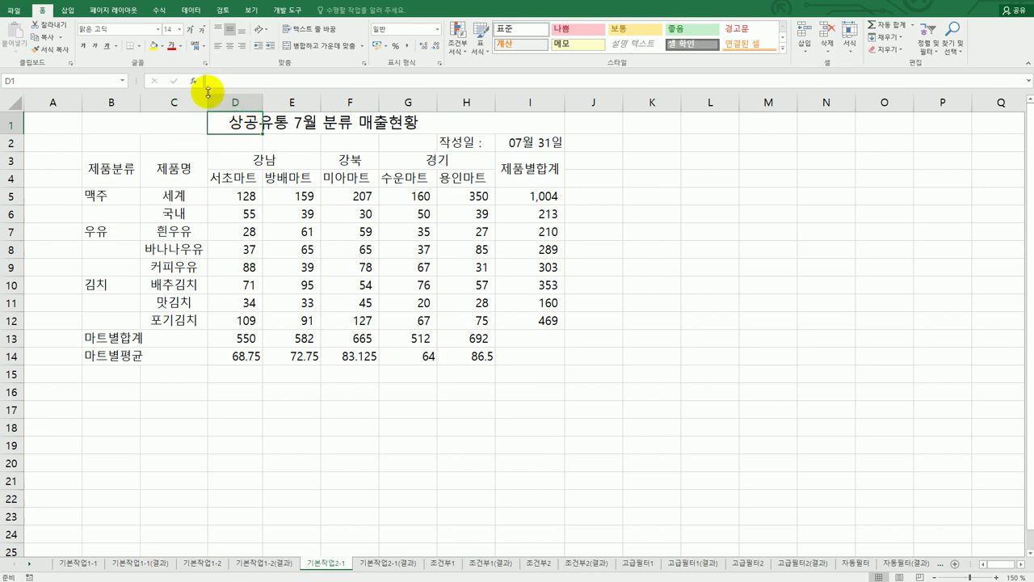
{"action": "left_click", "coordinate": [129, 125]}
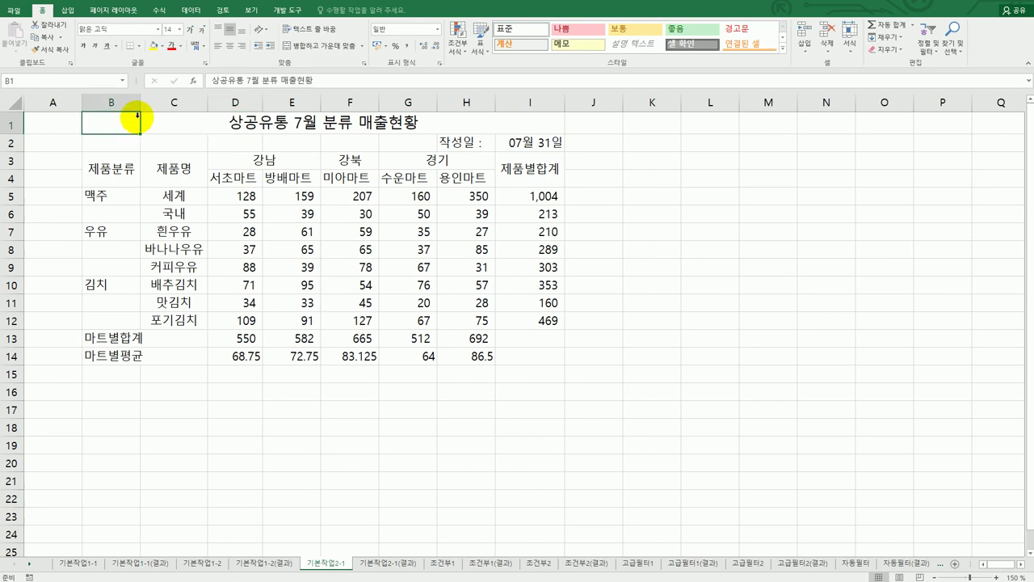
{"action": "left_click", "coordinate": [183, 126]}
{"action": "left_click", "coordinate": [237, 125]}
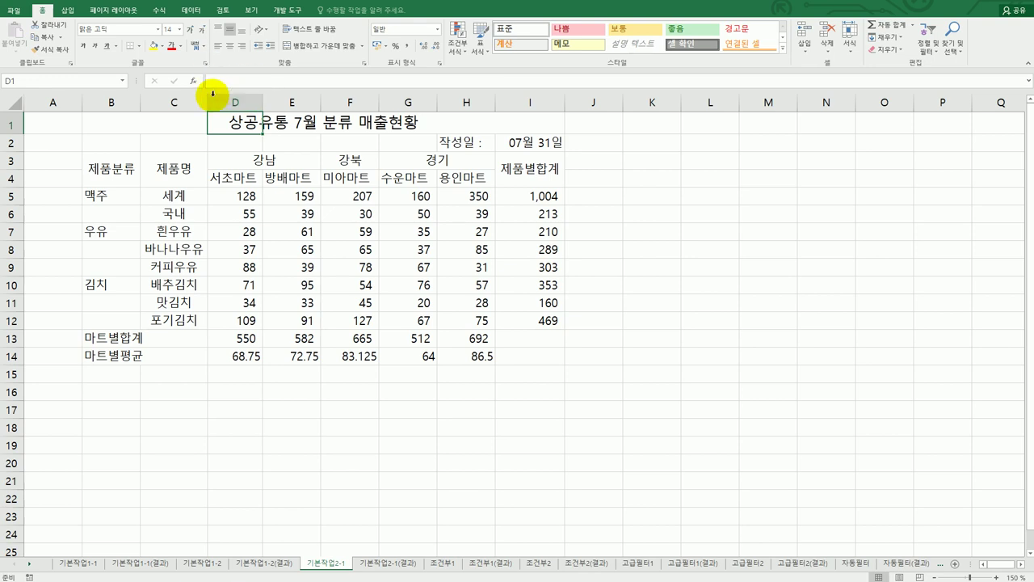
{"action": "left_click", "coordinate": [118, 120]}
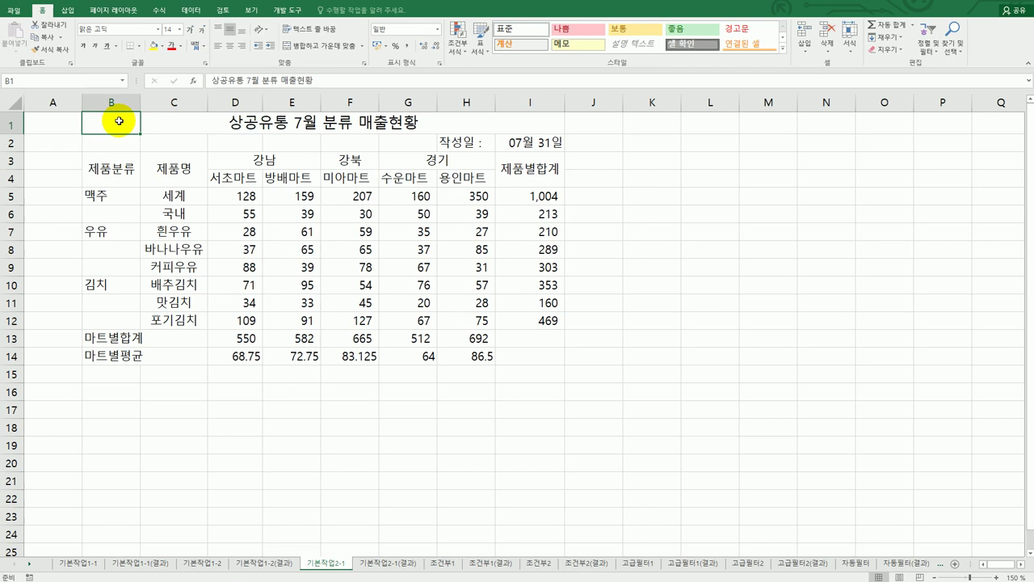
- Apply the 출력 cell style to the title range B1:I1 and set its font size to 14
{"action": "left_click_drag", "start_coordinate": [118, 121], "coordinate": [526, 118]}
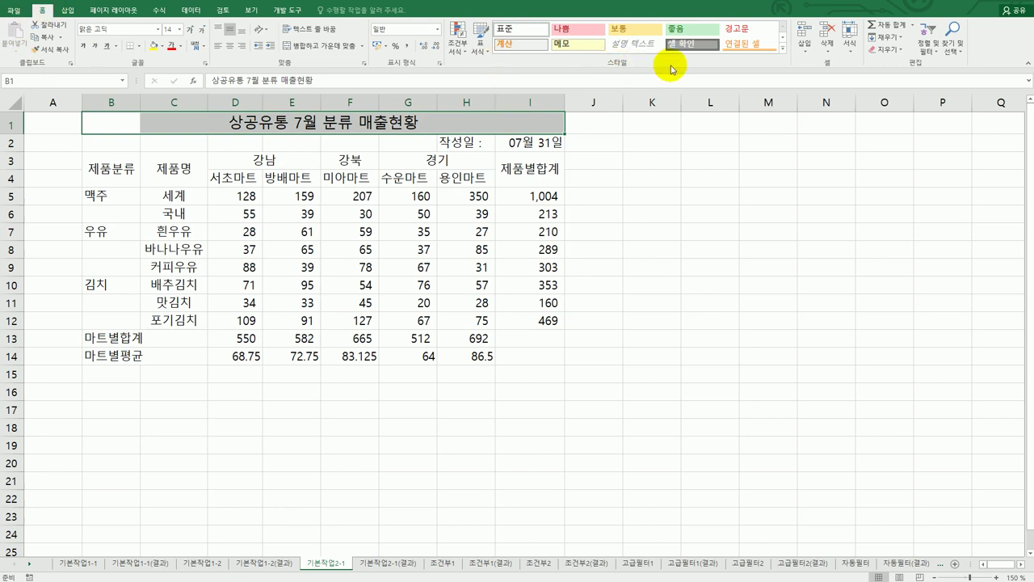
{"action": "left_click", "coordinate": [784, 52]}
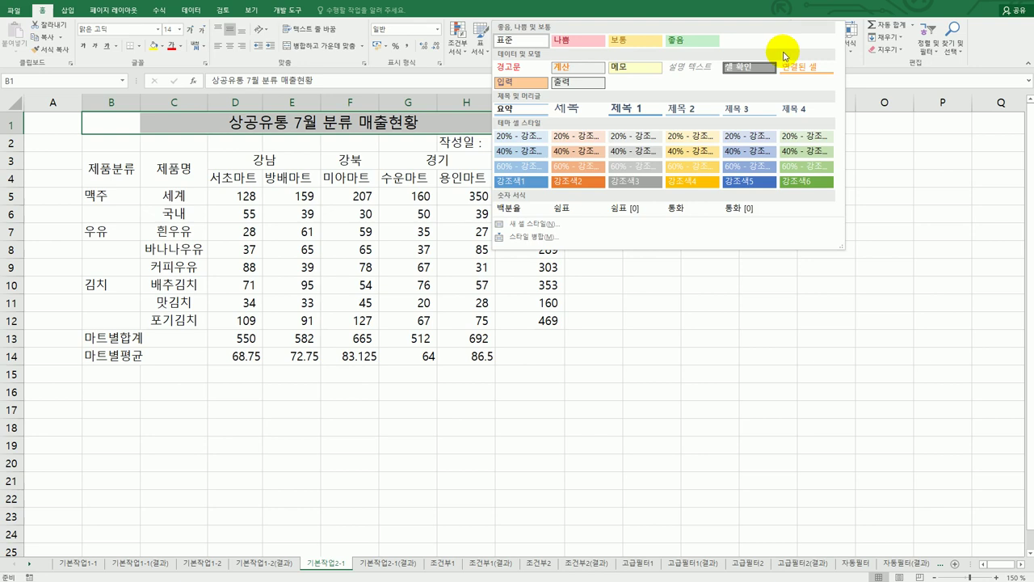
{"action": "left_click", "coordinate": [595, 89]}
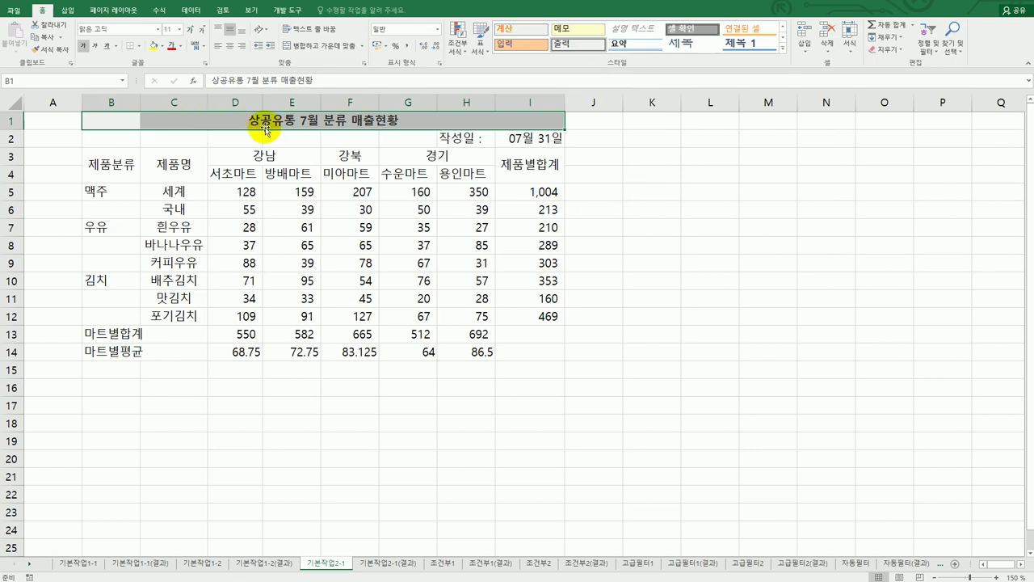
{"action": "left_click", "coordinate": [179, 29]}
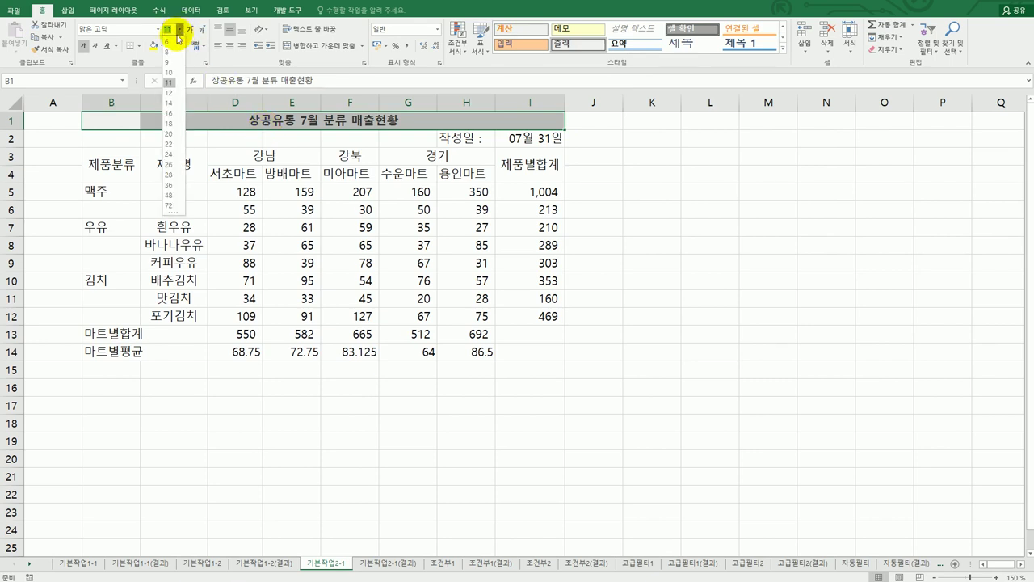
{"action": "left_click", "coordinate": [170, 103]}
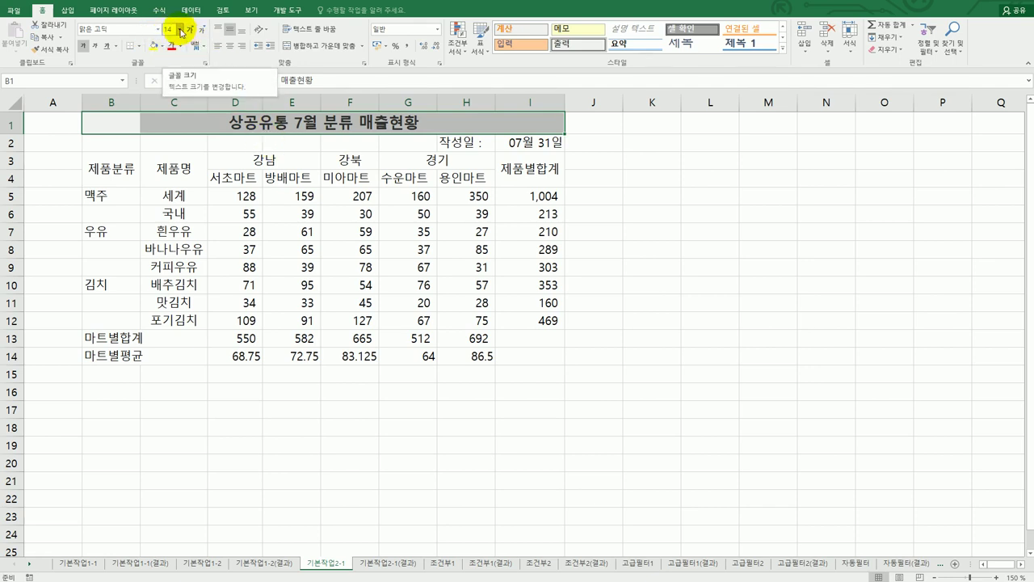
- Set the height of row 1 to 30
{"action": "left_click", "coordinate": [10, 123]}
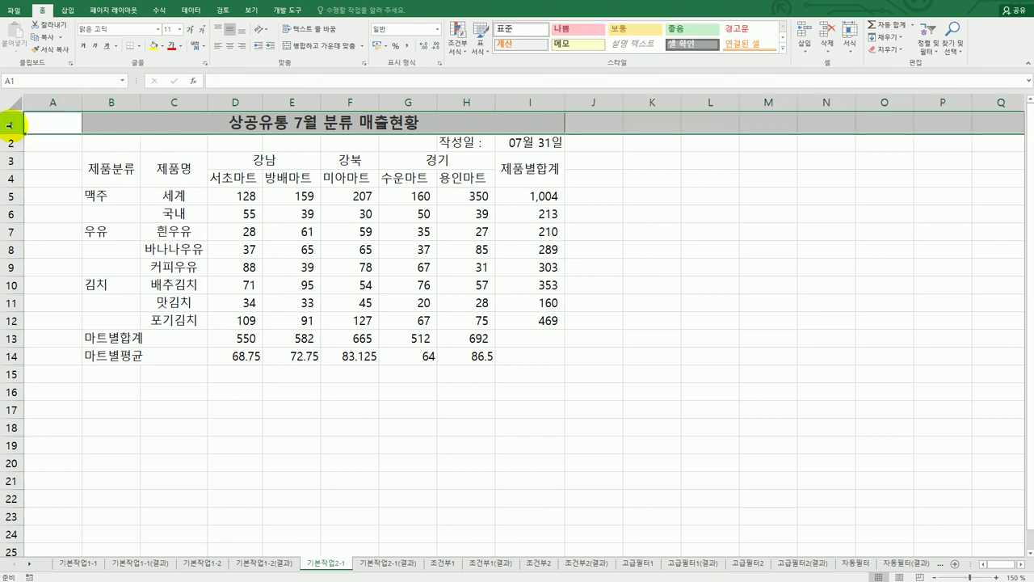
{"action": "right_click", "coordinate": [9, 123]}
{"action": "left_click", "coordinate": [81, 257]}
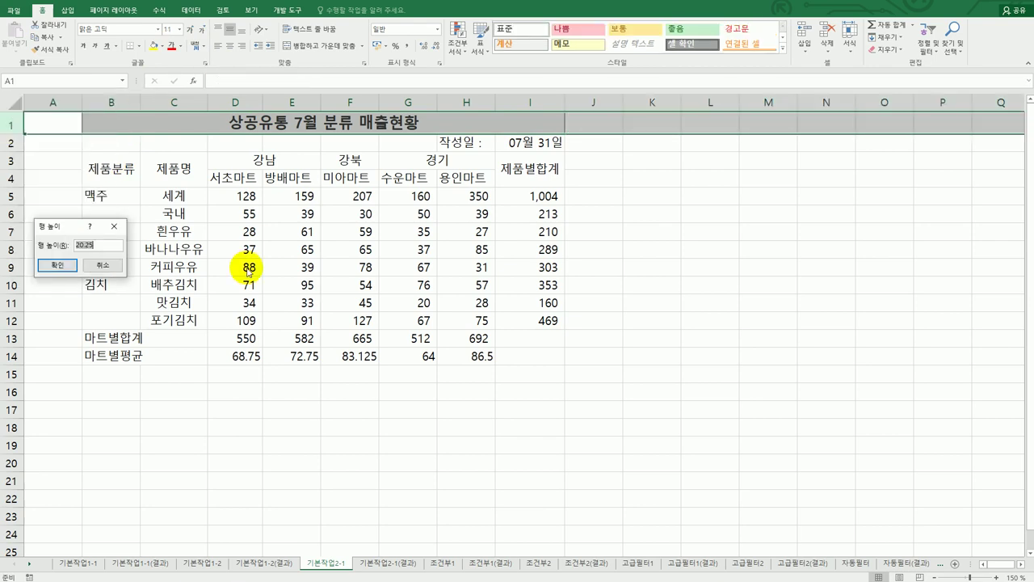
{"action": "type", "text": "30"}
{"action": "left_click", "coordinate": [58, 273]}
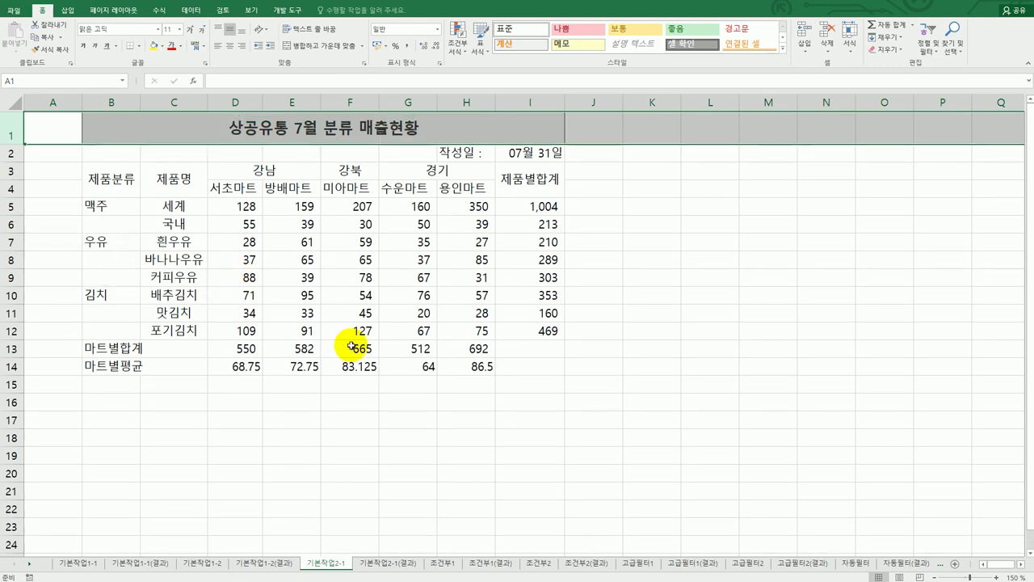
{"action": "left_click", "coordinate": [594, 414]}
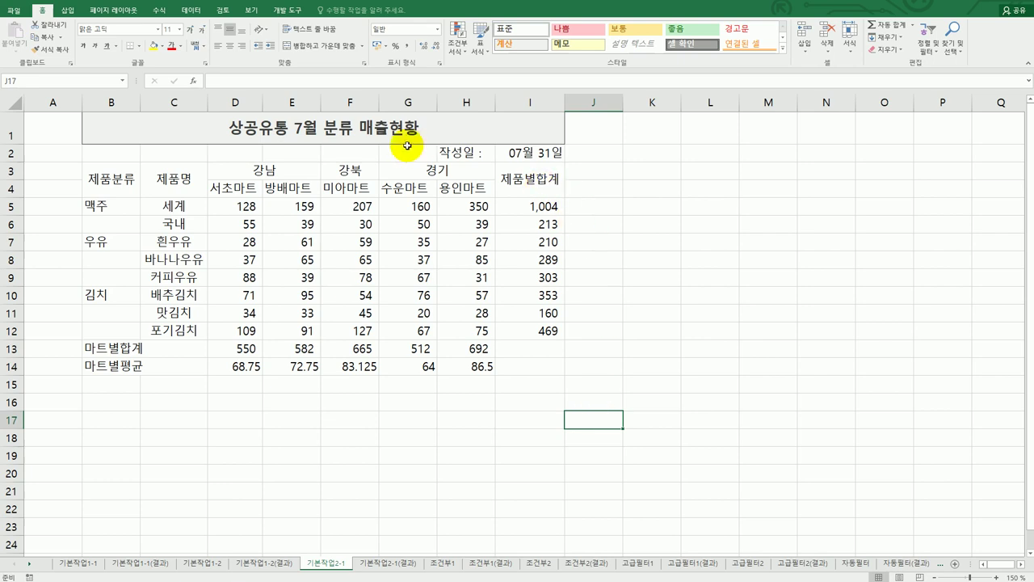
- Insert the special character ♠ in front of the title text in cell B1
{"action": "left_click", "coordinate": [349, 134]}
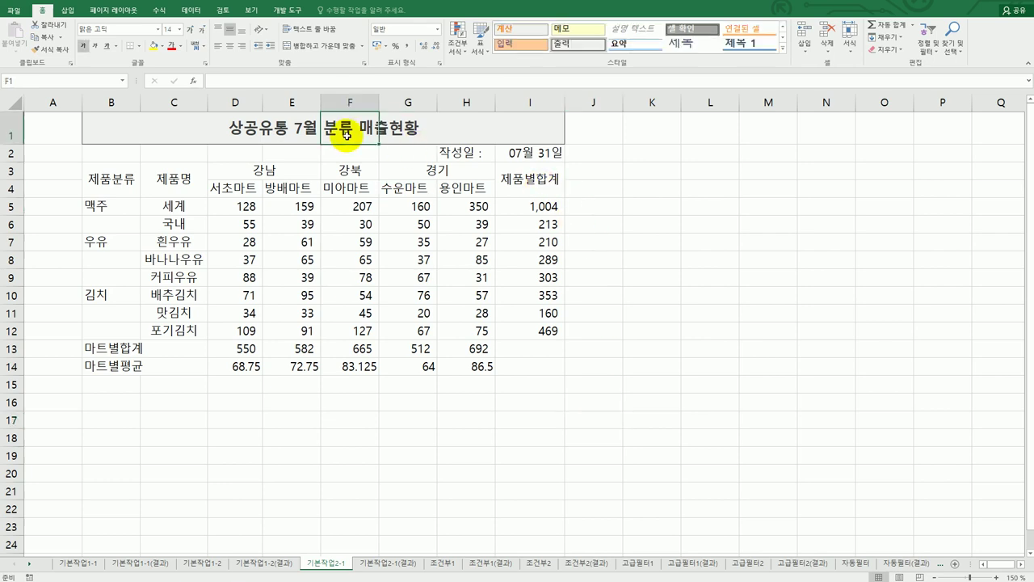
{"action": "left_click", "coordinate": [113, 133]}
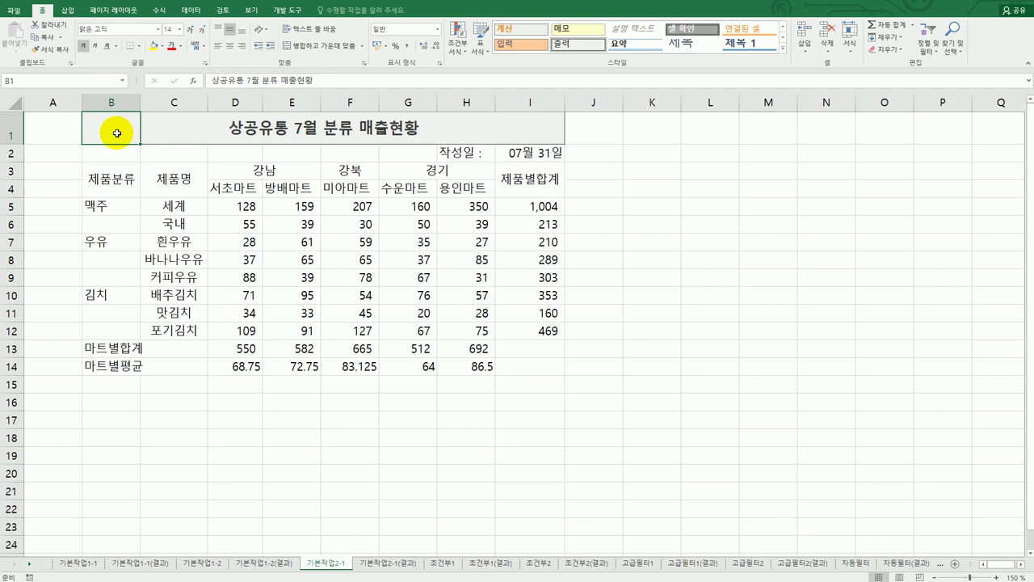
{"action": "left_click", "coordinate": [211, 81]}
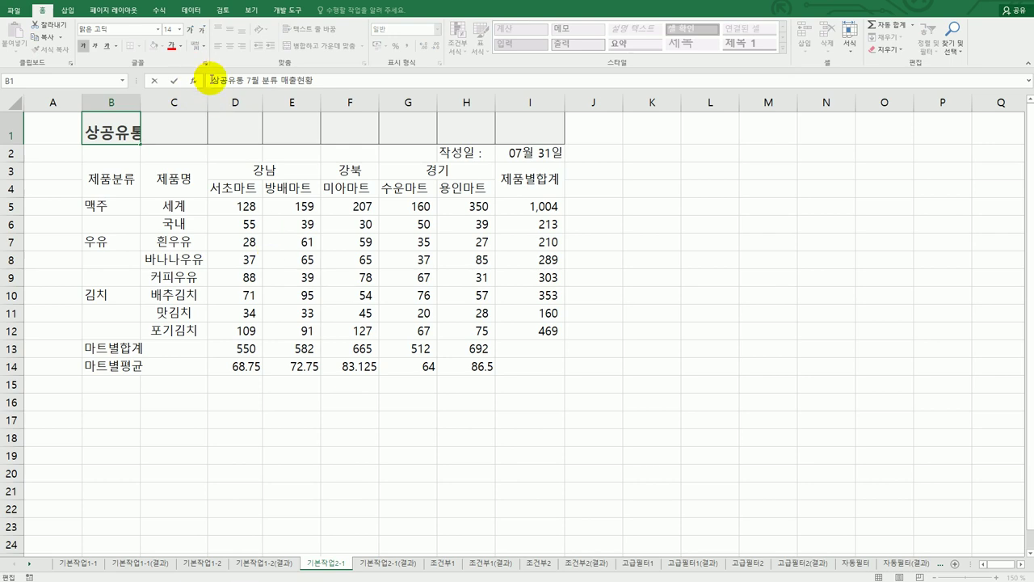
{"action": "type", "text": "A"}
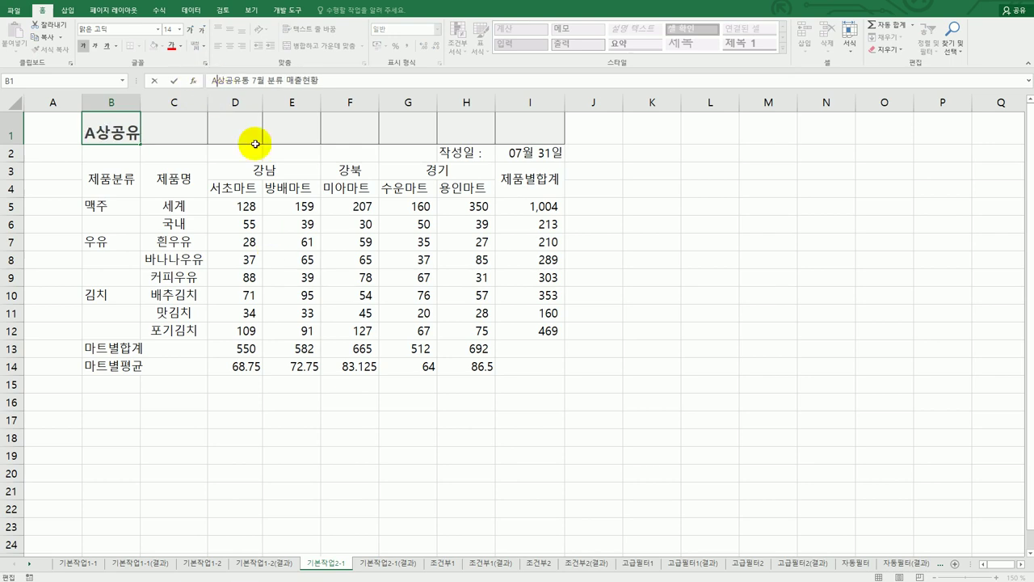
{"action": "key", "text": "BackSpace"}
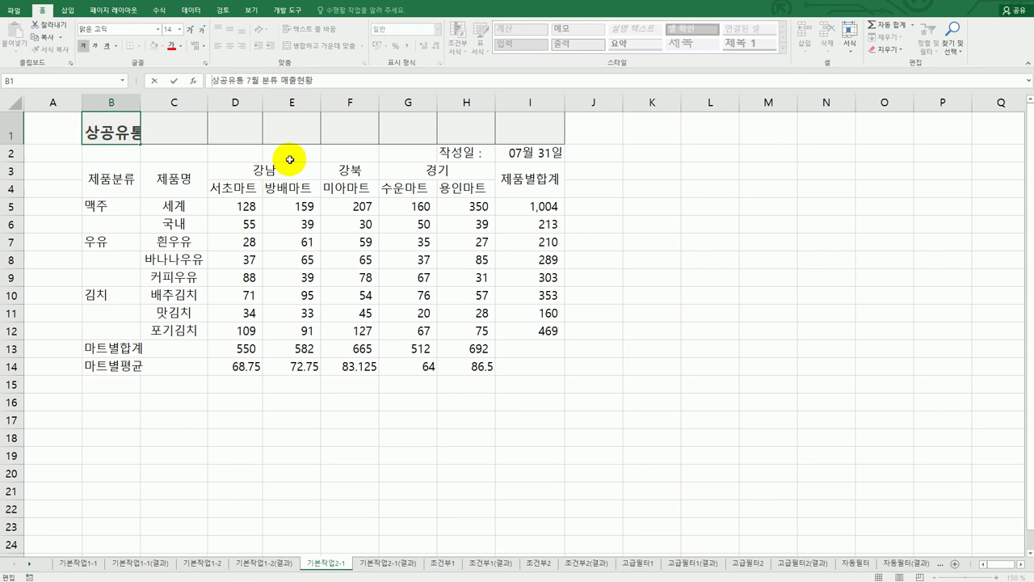
{"action": "type", "text": "ㅁ"}
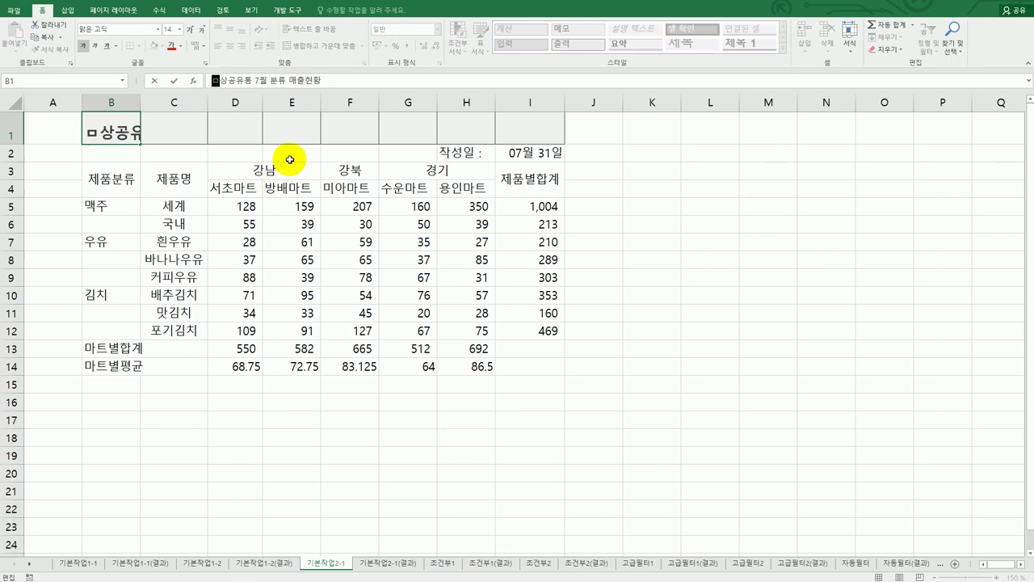
{"action": "key", "text": "Hangul_Hanja"}
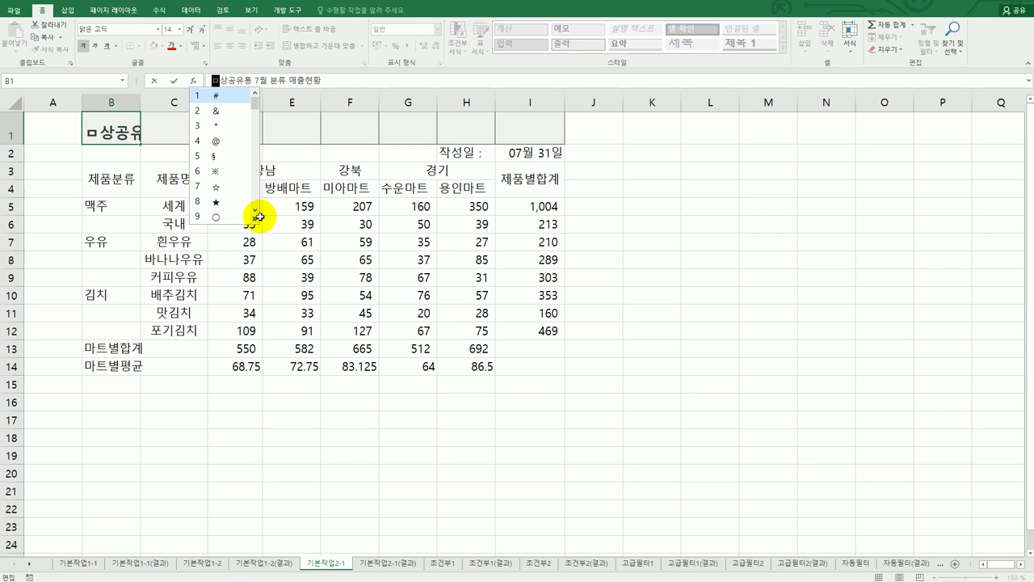
{"action": "left_click", "coordinate": [256, 216]}
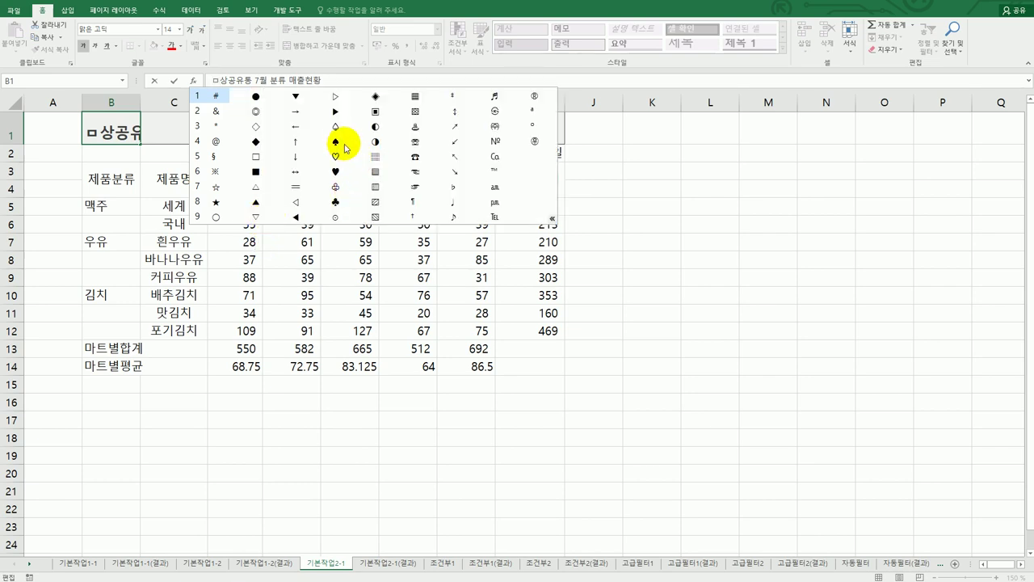
{"action": "left_click", "coordinate": [336, 142]}
- Add the special character ♠ at the end of the title text in cell B1 and confirm the entry
{"action": "left_click", "coordinate": [332, 84]}
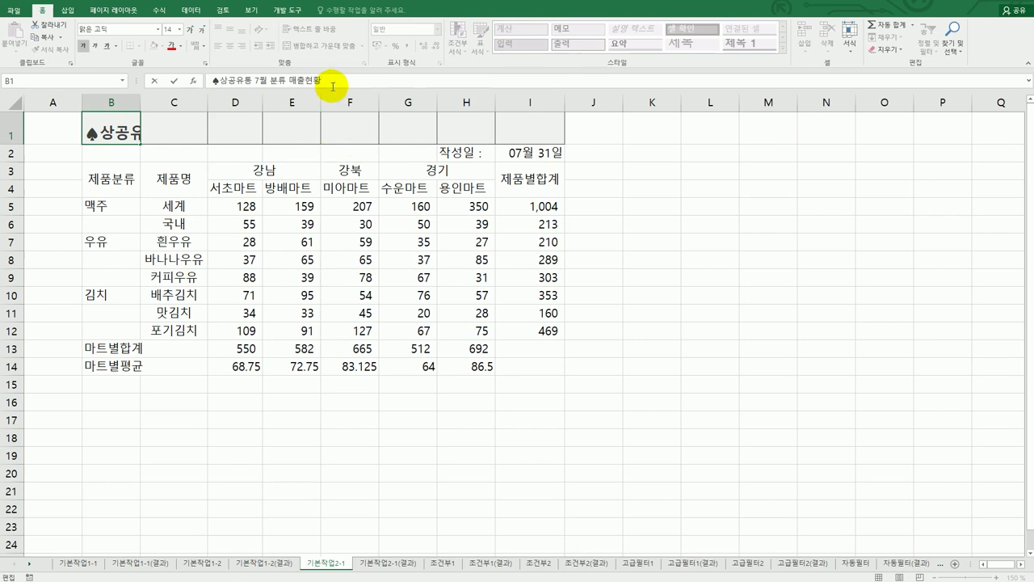
{"action": "type", "text": "ㅁ"}
{"action": "key", "text": "Hangul_Hanja"}
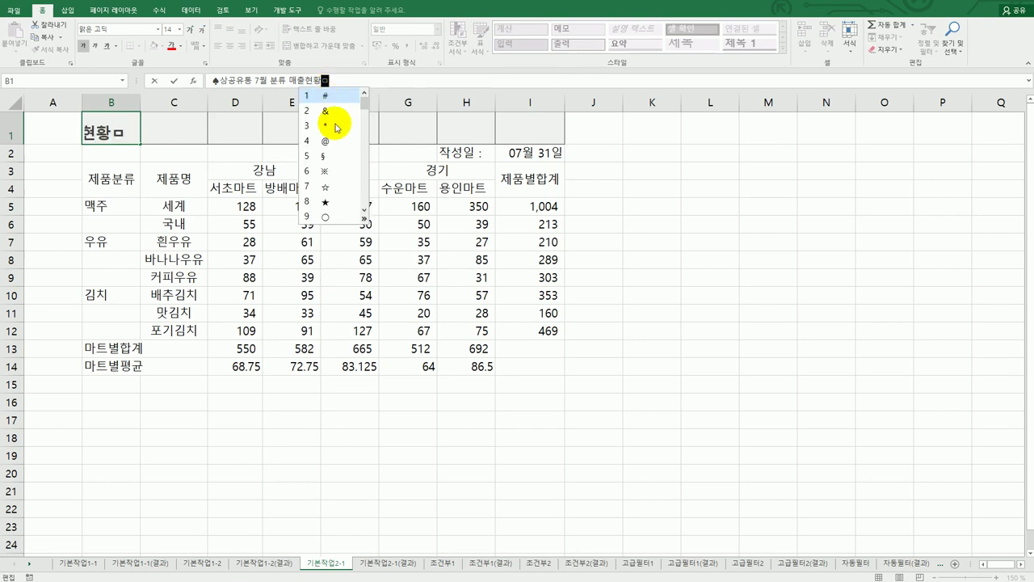
{"action": "left_click", "coordinate": [360, 219]}
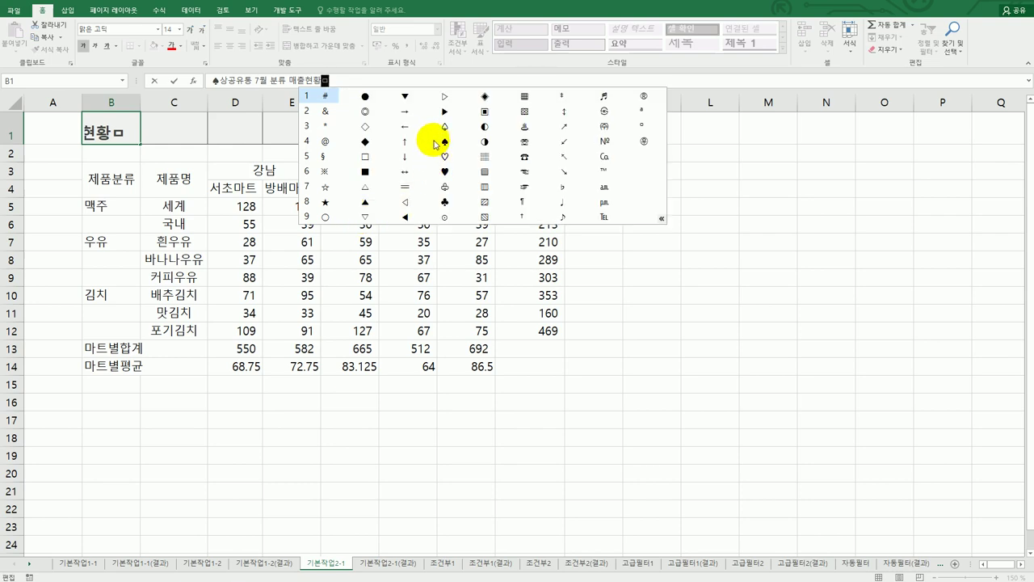
{"action": "left_click", "coordinate": [445, 143]}
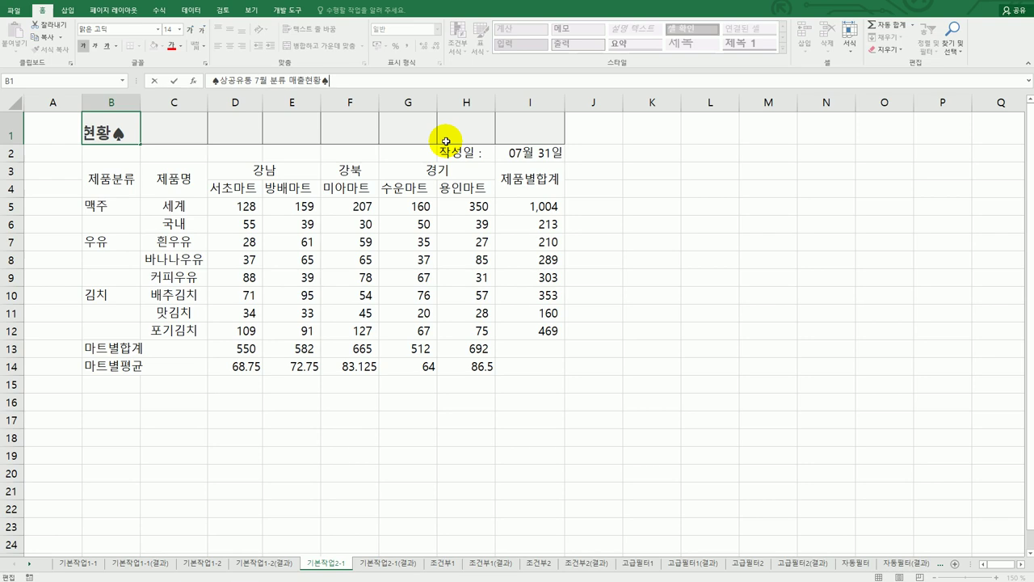
{"action": "key", "text": "Return"}
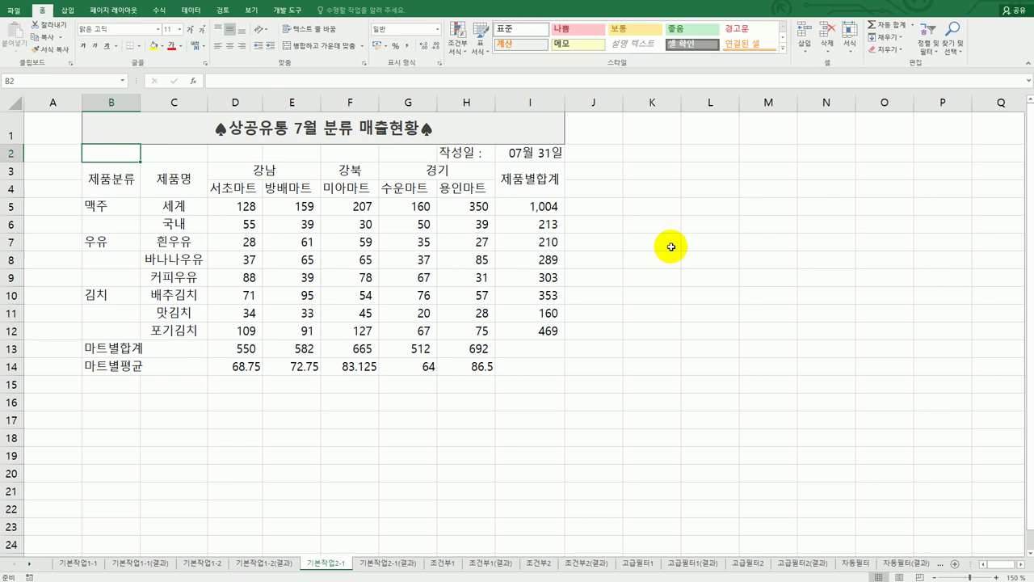
{"action": "left_click", "coordinate": [531, 155]}
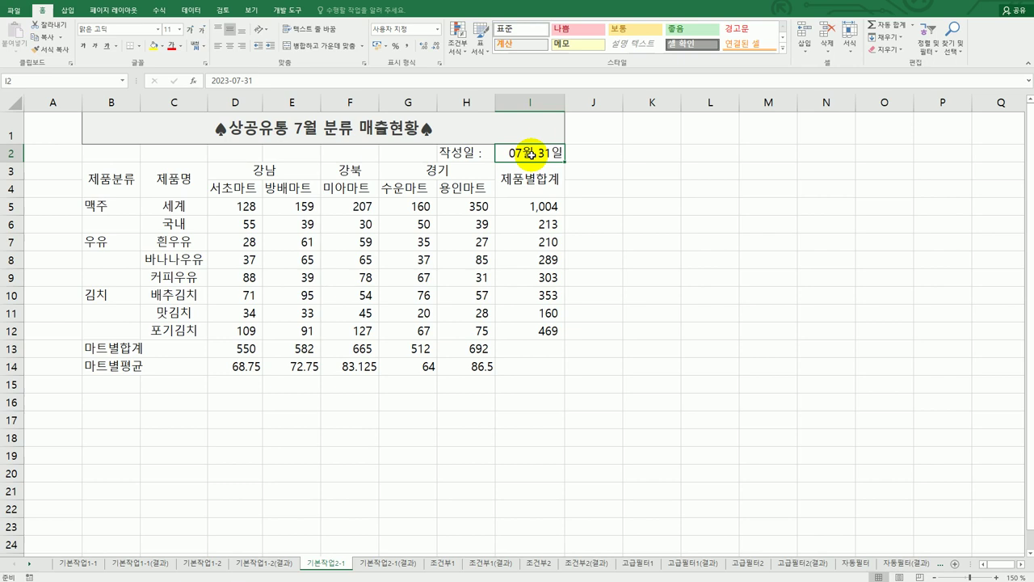
{"action": "right_click", "coordinate": [531, 155]}
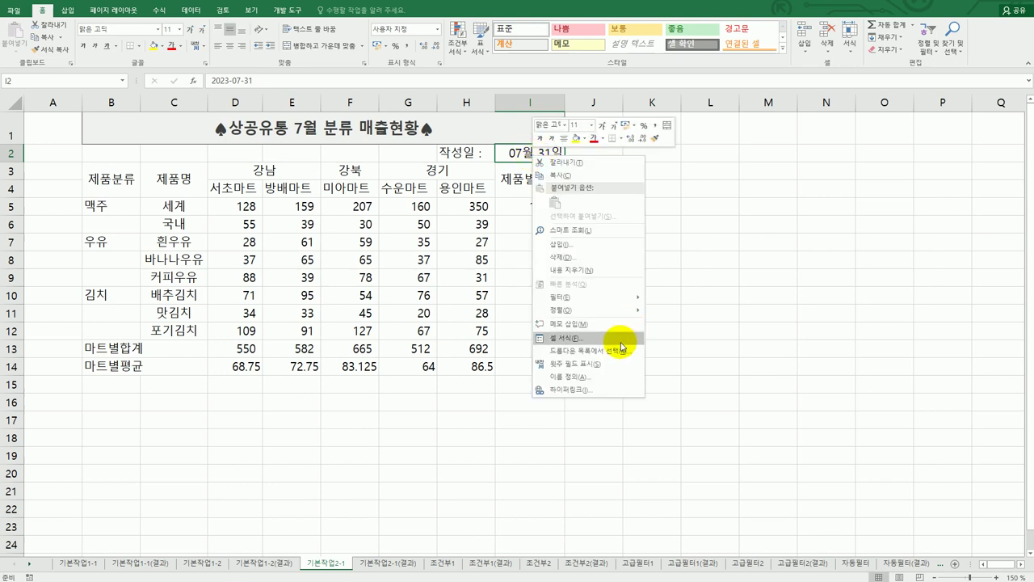
{"action": "left_click", "coordinate": [619, 343]}
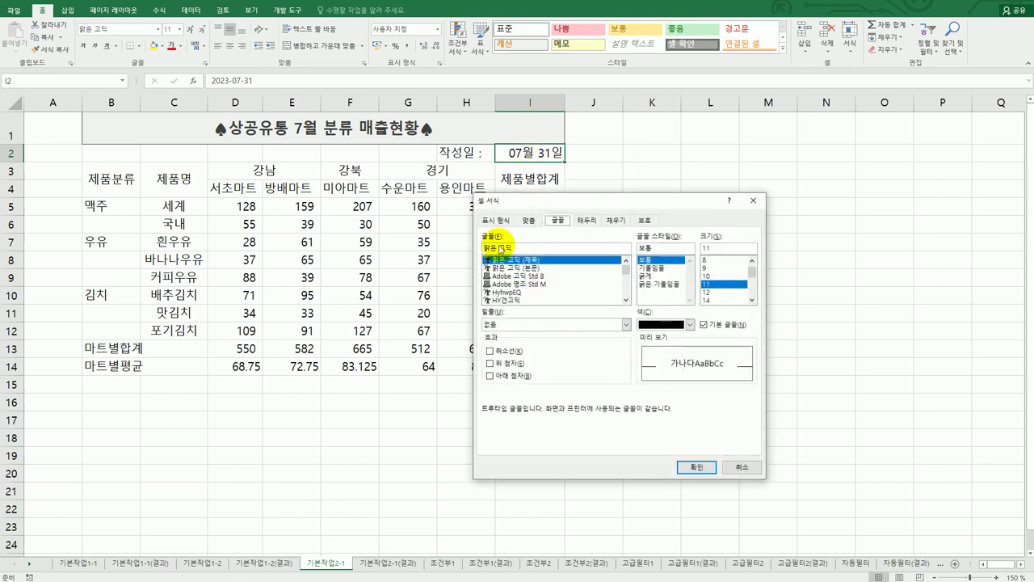
{"action": "left_click", "coordinate": [499, 225]}
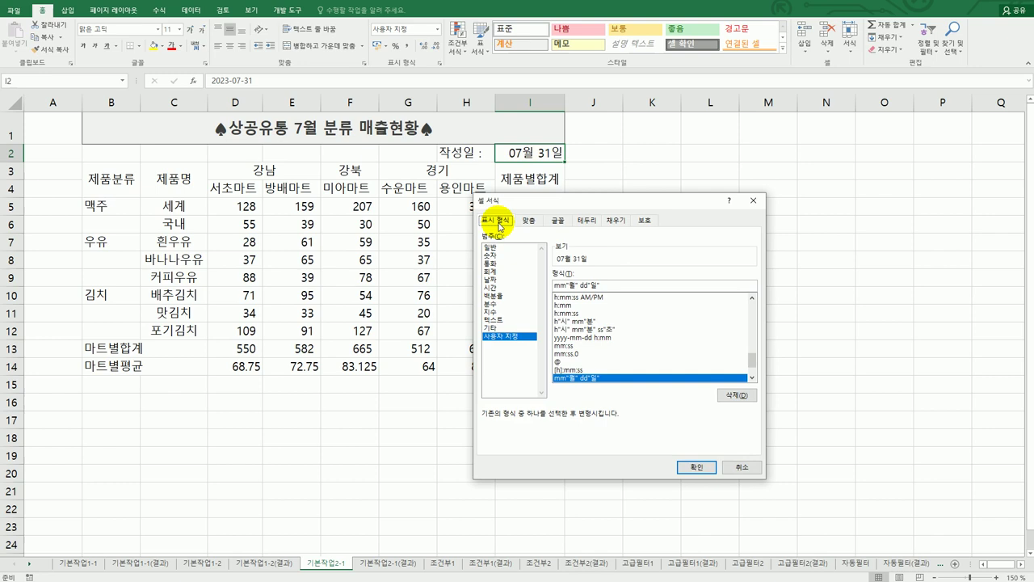
{"action": "left_click", "coordinate": [509, 279]}
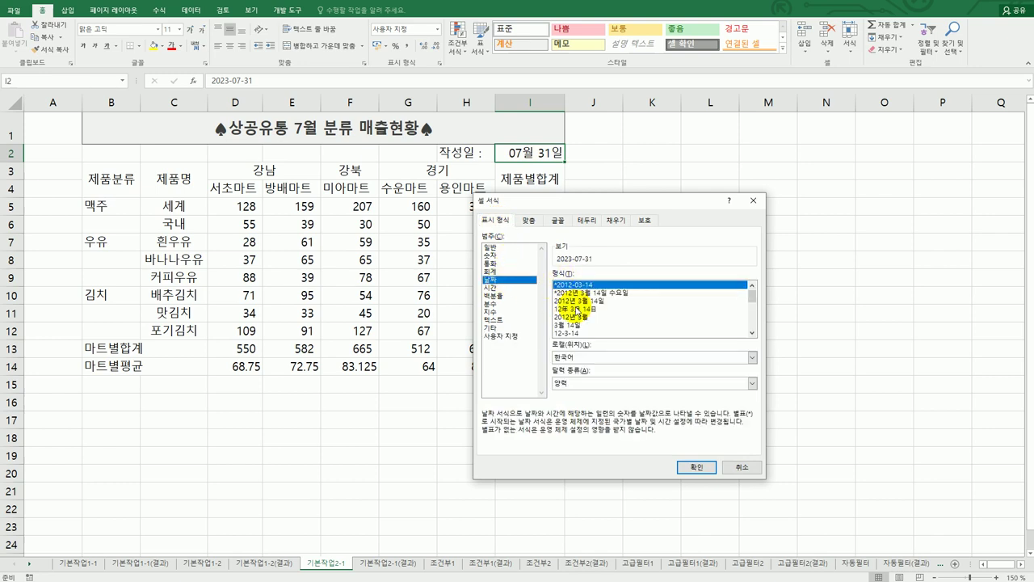
{"action": "left_click", "coordinate": [503, 335]}
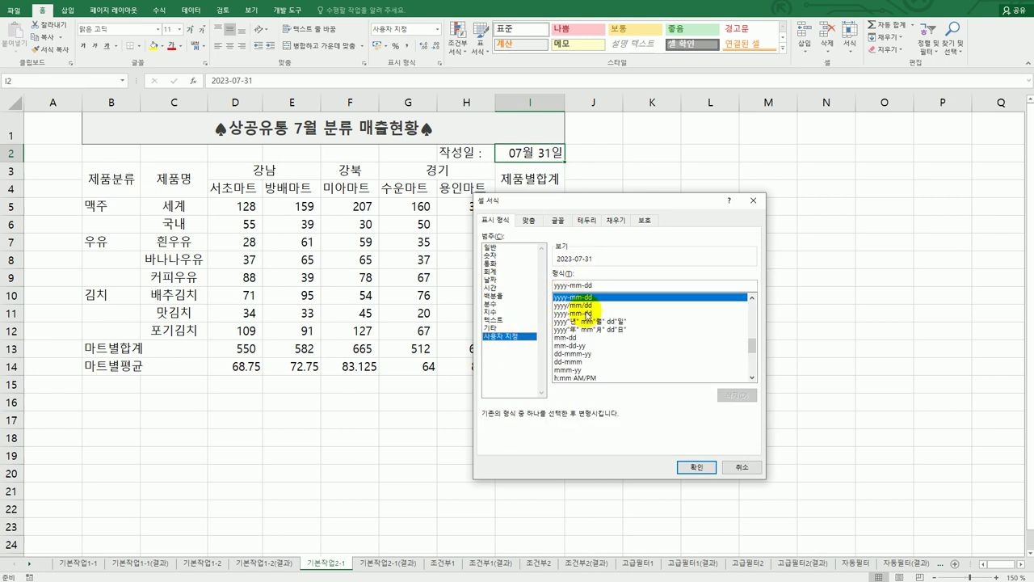
{"action": "left_click", "coordinate": [753, 202]}
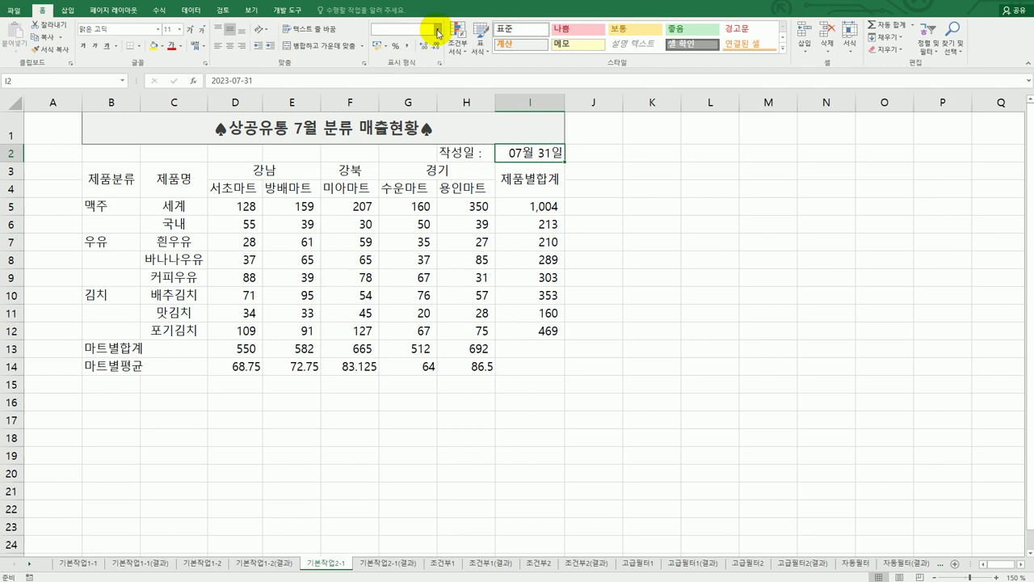
- Apply the 간단한 날짜 number format to the 작성일 date in cell I2
{"action": "left_click", "coordinate": [438, 30]}
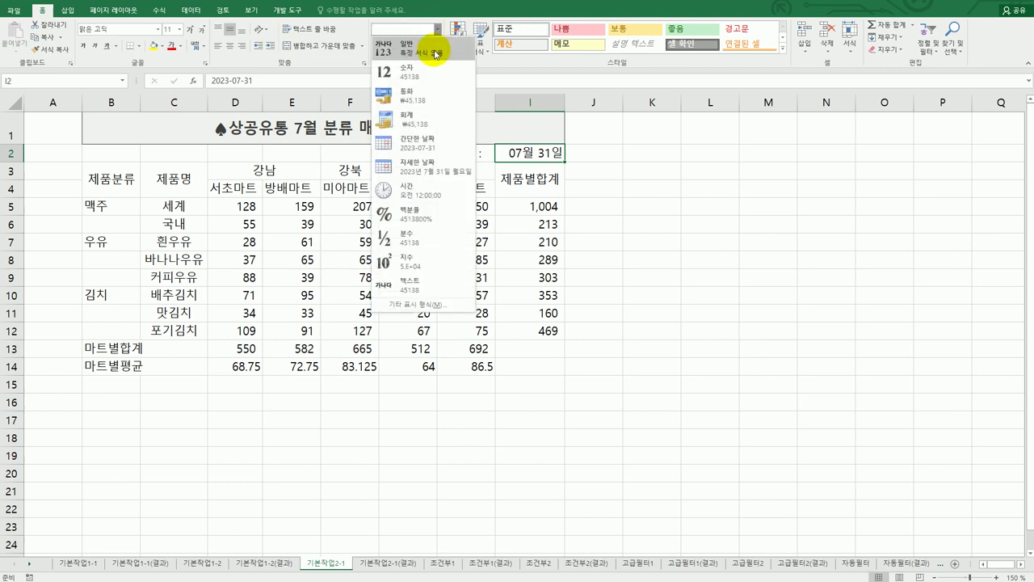
{"action": "left_click", "coordinate": [425, 146]}
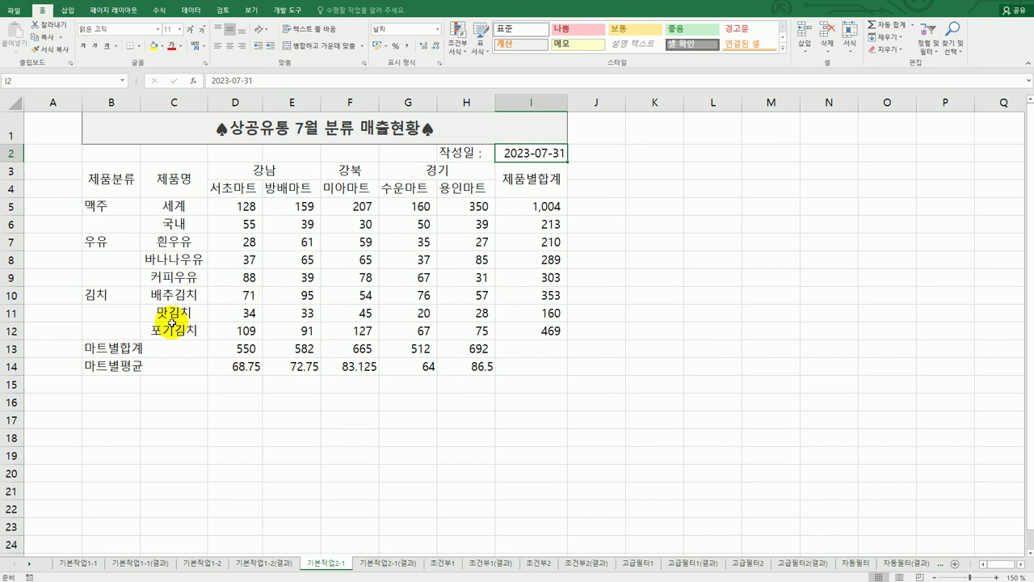
- Convert the word 우유 in cell B7 to the Hanja 牛乳
{"action": "left_click", "coordinate": [114, 247]}
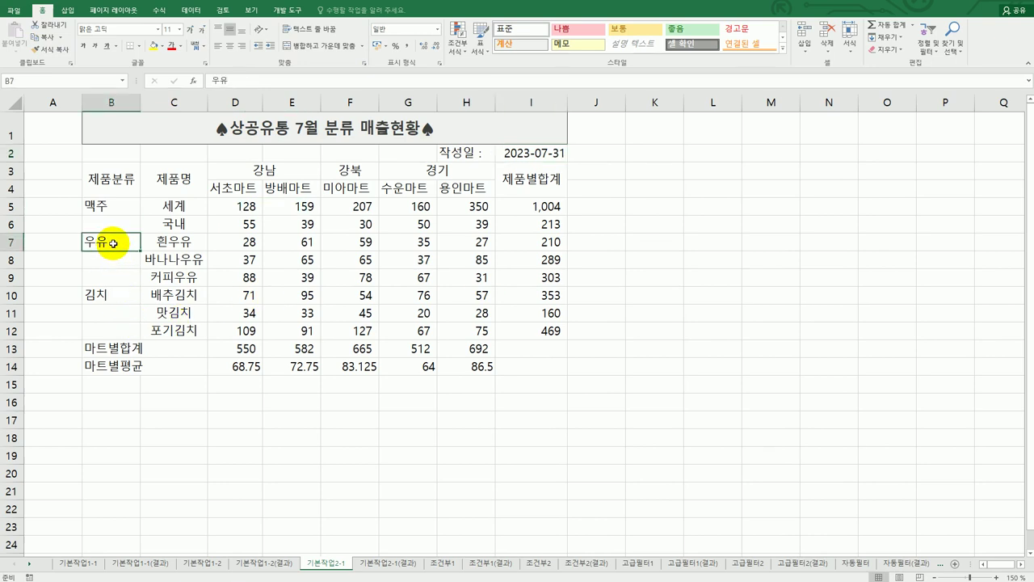
{"action": "double_click", "coordinate": [114, 243]}
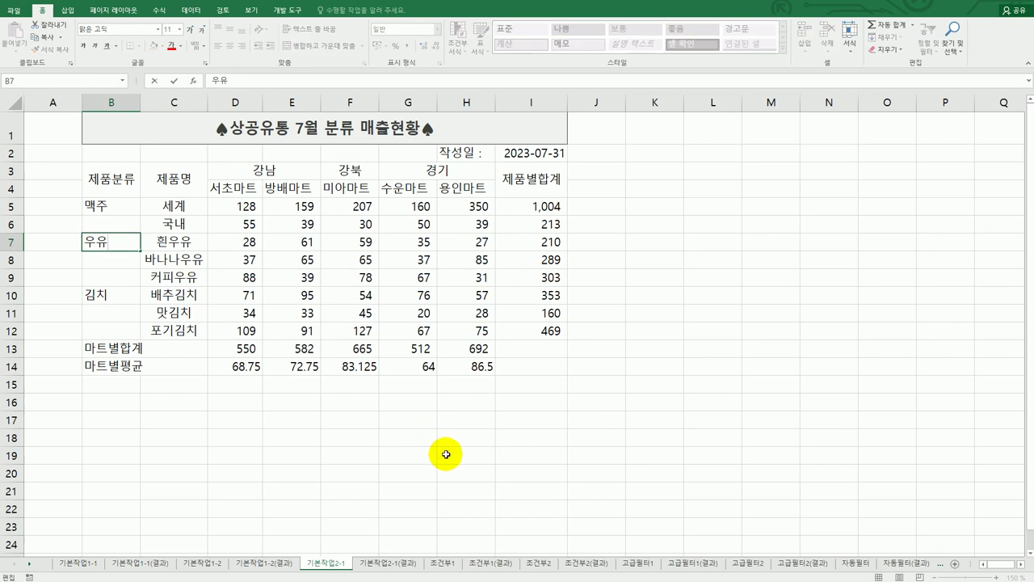
{"action": "key", "text": "Hangul_Hanja"}
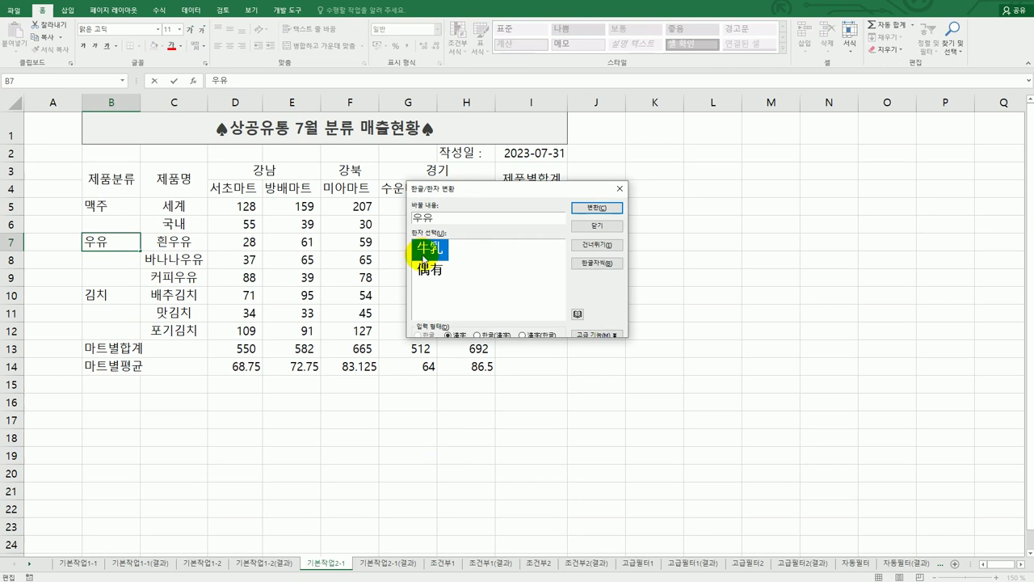
{"action": "left_click", "coordinate": [596, 212]}
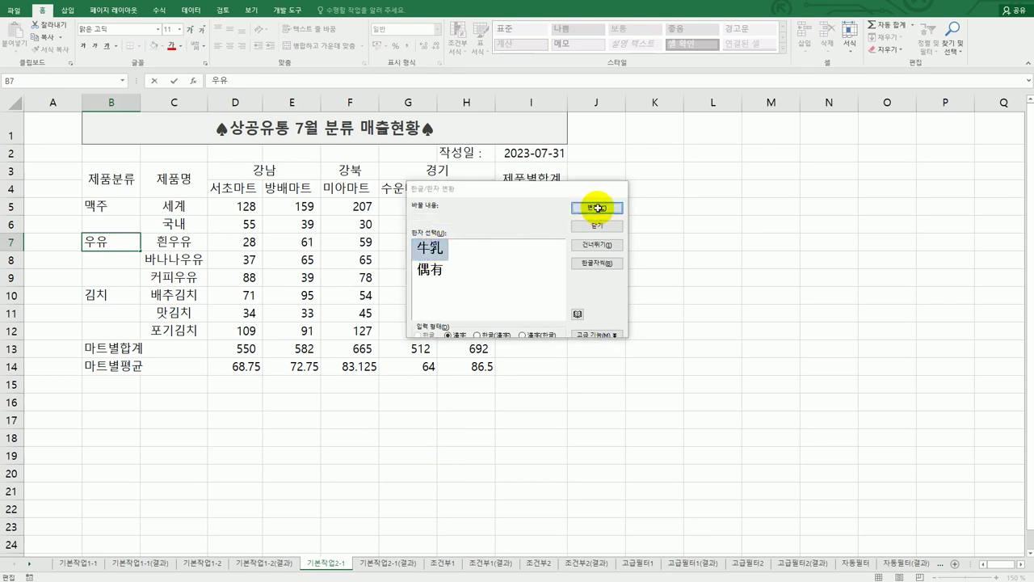
{"action": "left_click", "coordinate": [672, 414]}
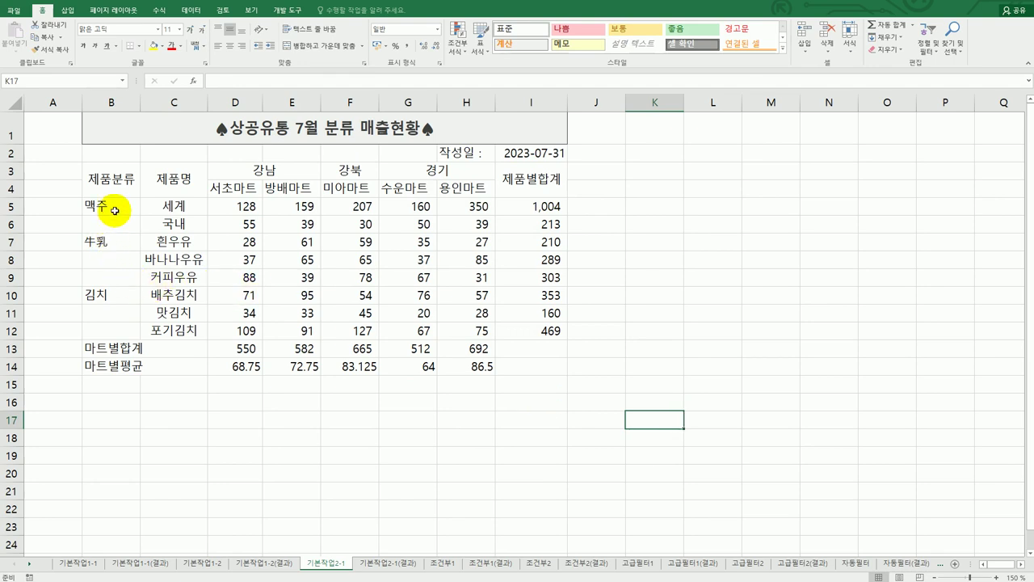
- Apply the custom number format @"맥주" to the product names in C5:C6
{"action": "left_click_drag", "start_coordinate": [195, 205], "coordinate": [193, 223]}
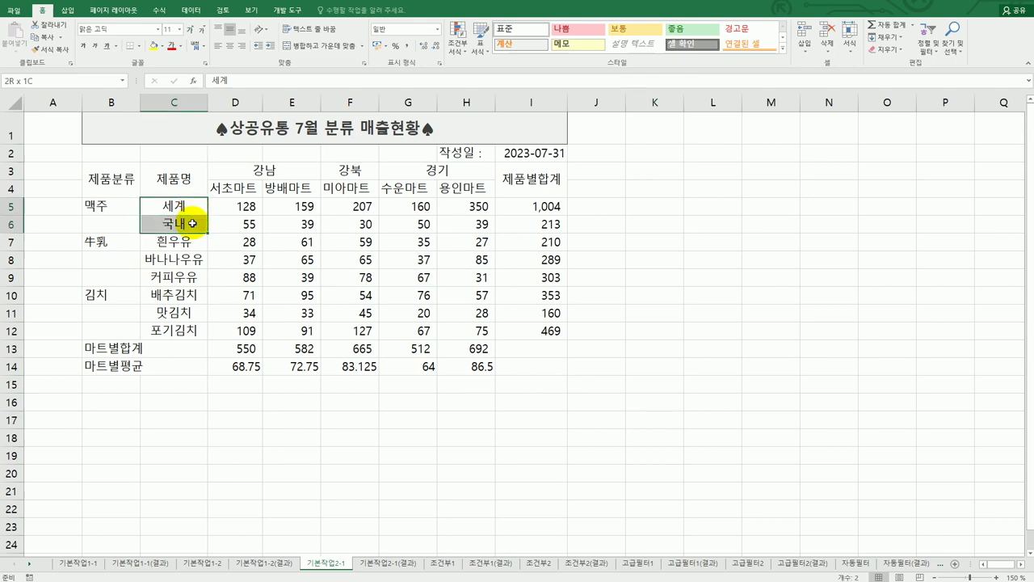
{"action": "left_click_drag", "start_coordinate": [192, 223], "coordinate": [194, 224]}
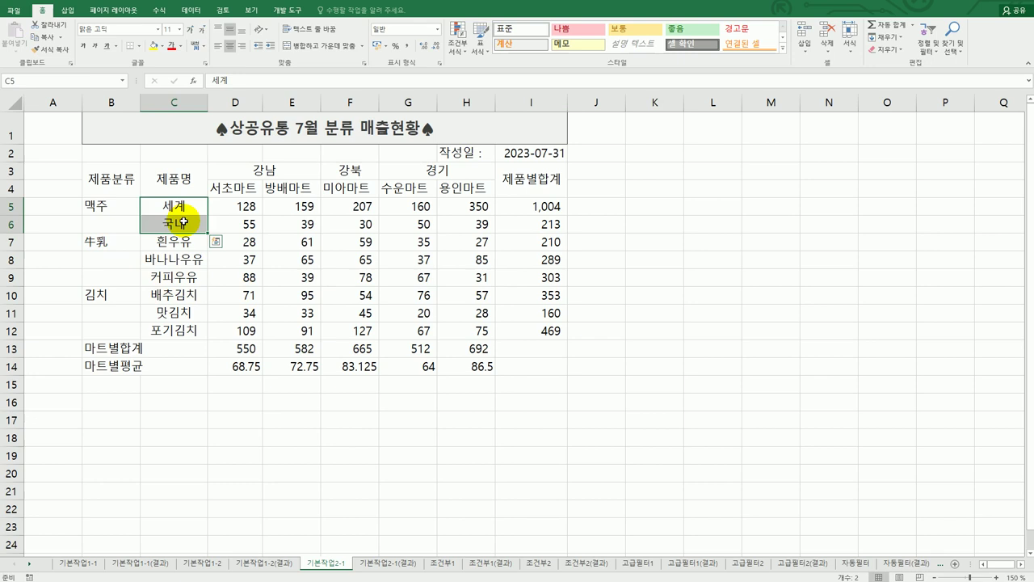
{"action": "right_click", "coordinate": [184, 211]}
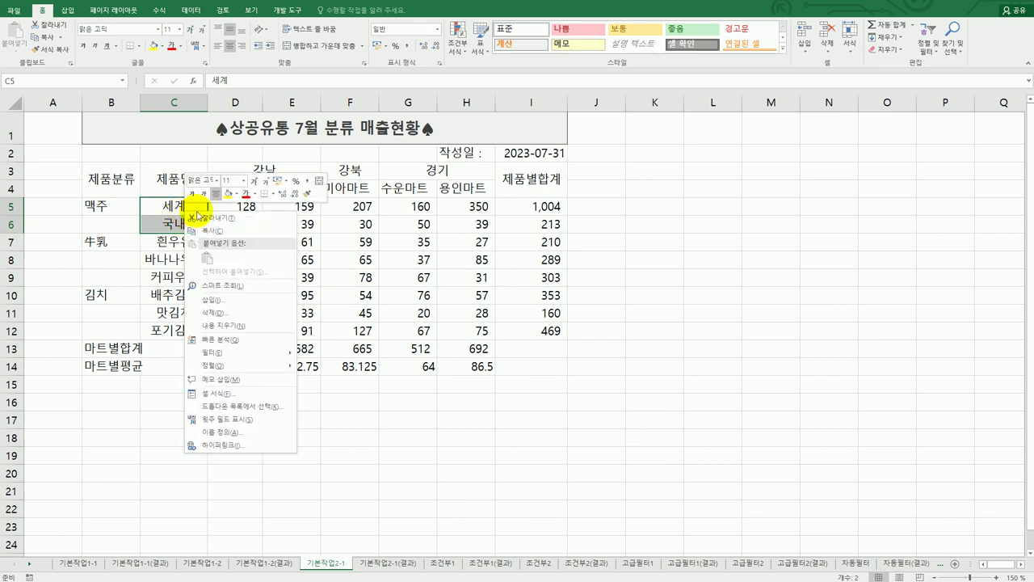
{"action": "left_click", "coordinate": [243, 397]}
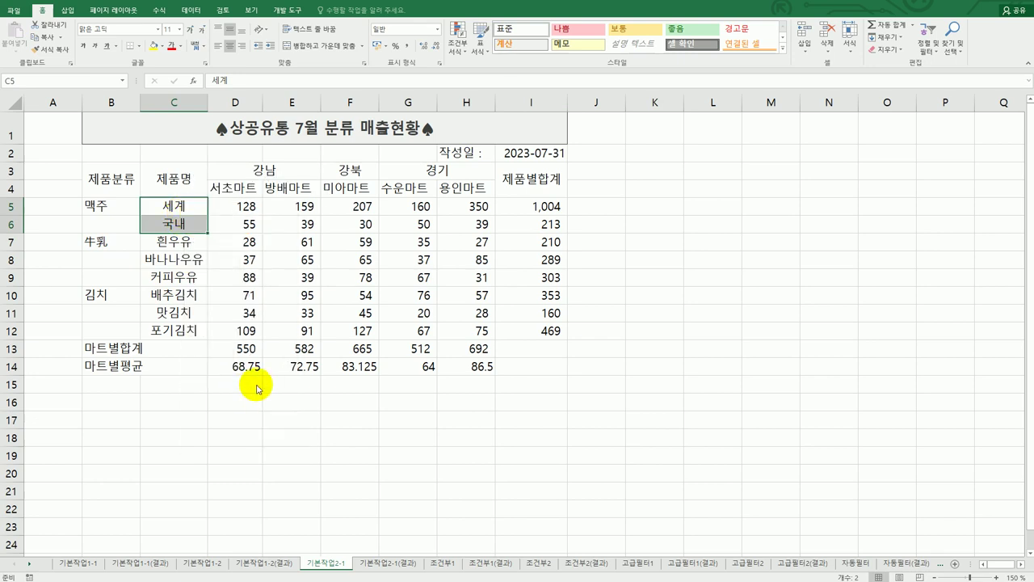
{"action": "left_click_drag", "start_coordinate": [279, 263], "coordinate": [599, 166]}
{"action": "left_click", "coordinate": [442, 294]}
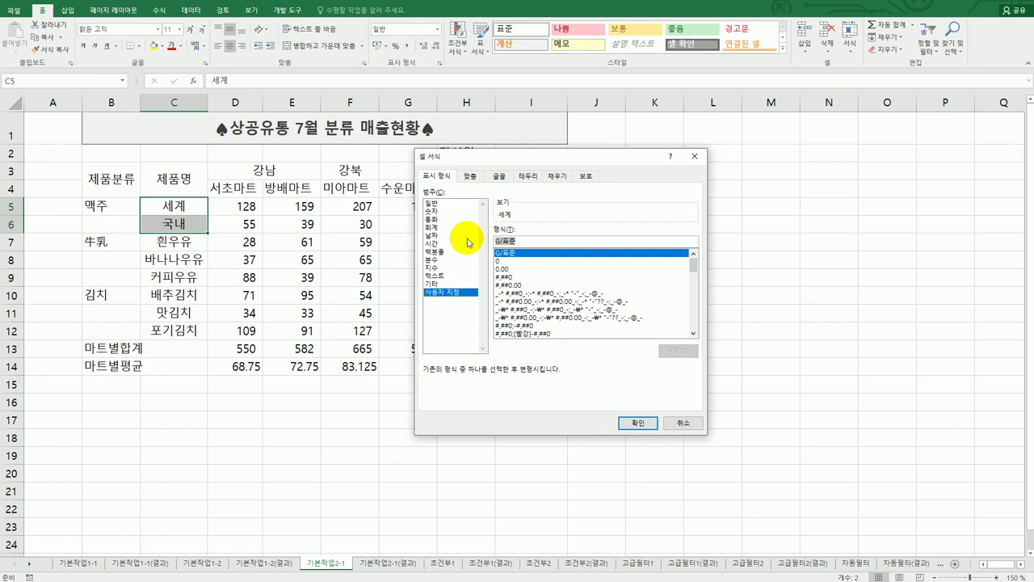
{"action": "type", "text": "@"}
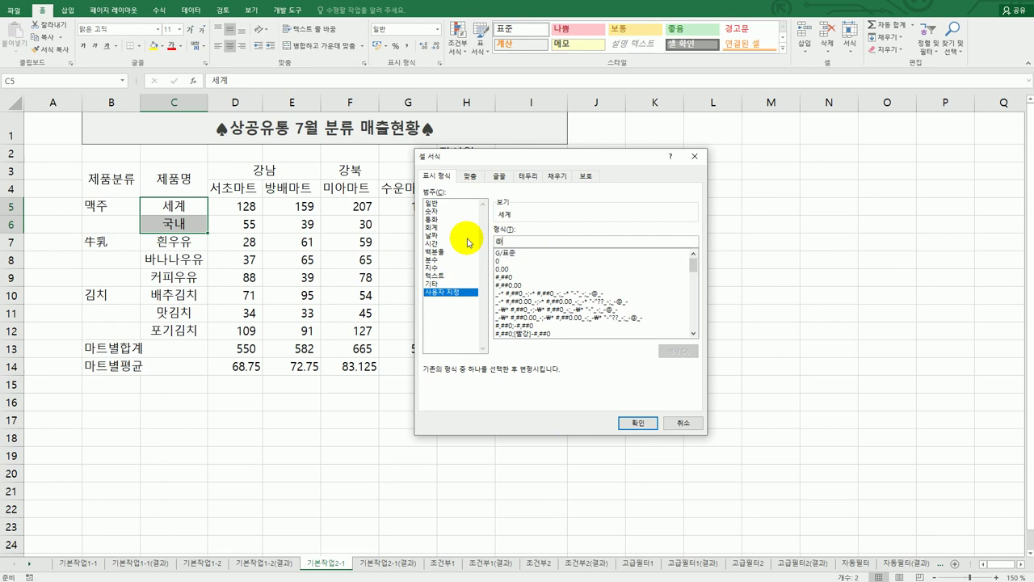
{"action": "type", "text": "\"맥주\""}
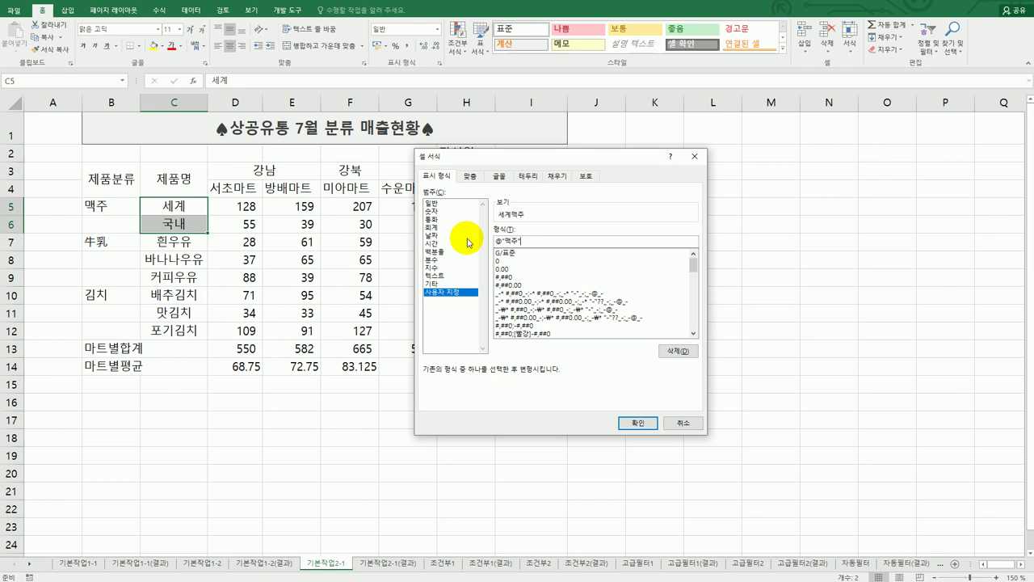
{"action": "left_click", "coordinate": [637, 422]}
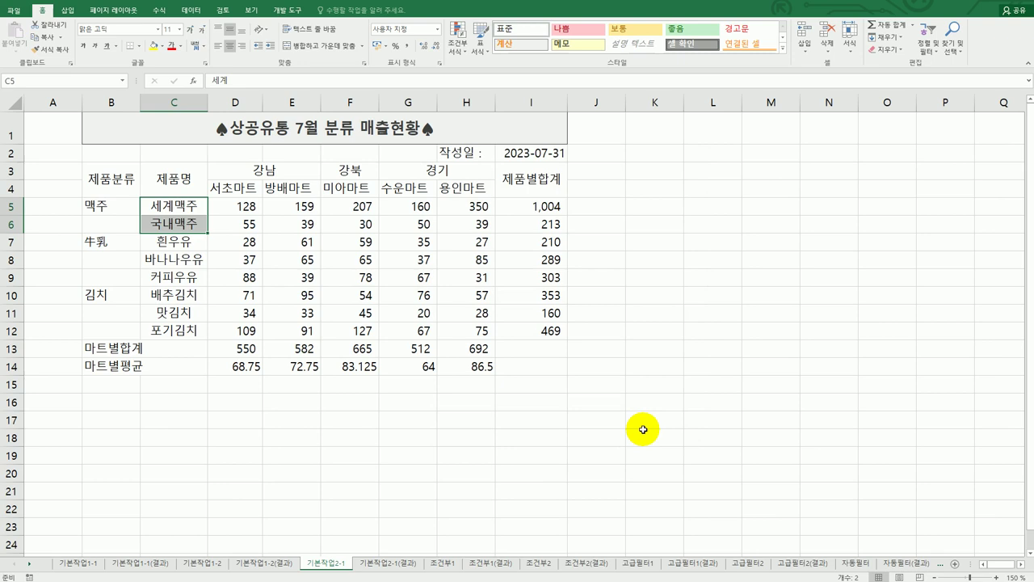
- Merge and center the ranges B5:B6, B7:B9, B10:B12, B13:C13 and B14:C14
{"action": "left_click", "coordinate": [643, 430]}
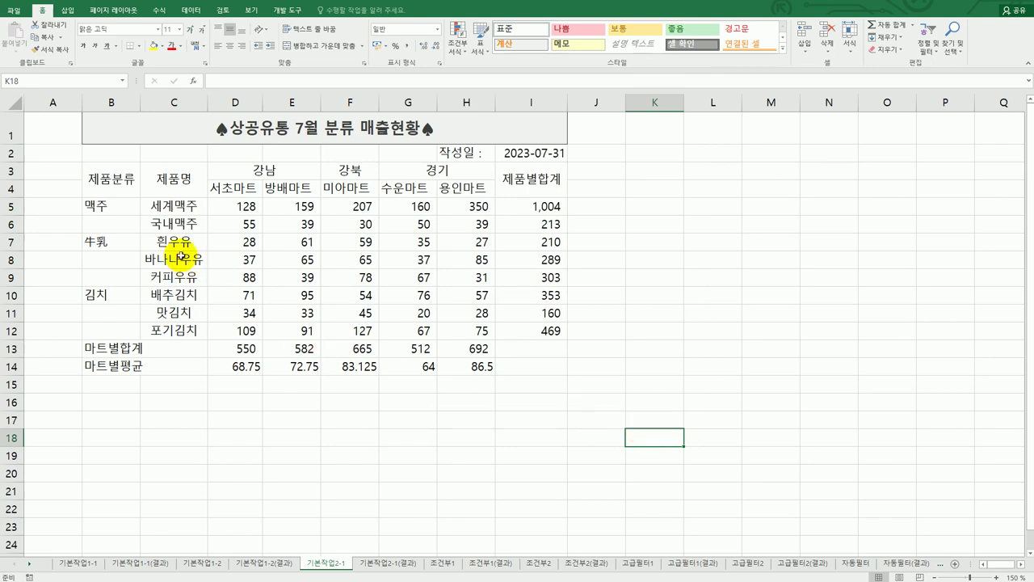
{"action": "mouse_move", "coordinate": [119, 204]}
{"action": "left_mouse_down"}
{"action": "mouse_move", "coordinate": [102, 333]}
{"action": "mouse_move", "coordinate": [160, 348]}
{"action": "mouse_move", "coordinate": [139, 369]}
{"action": "mouse_move", "coordinate": [159, 368]}
{"action": "left_mouse_up"}
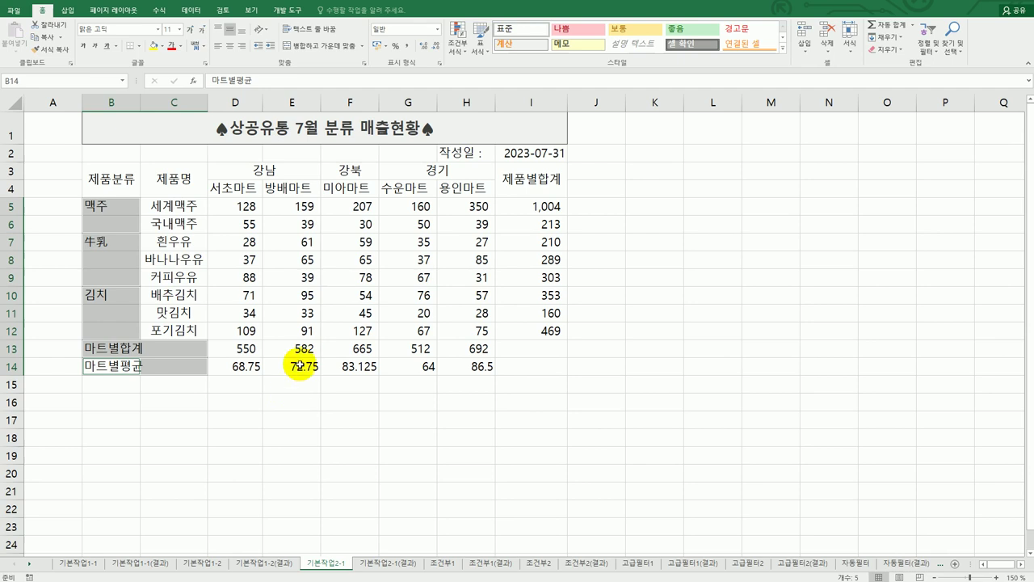
{"action": "left_click", "coordinate": [325, 50]}
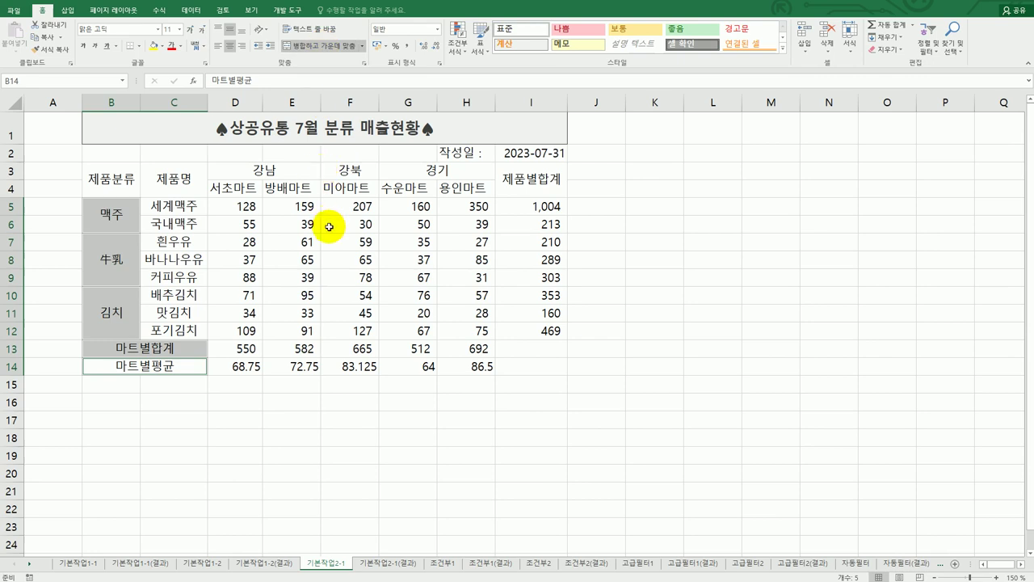
- Format the mart names in D4:H4 with horizontal centering, bold text and the standard orange fill color
{"action": "left_click_drag", "start_coordinate": [245, 190], "coordinate": [455, 190]}
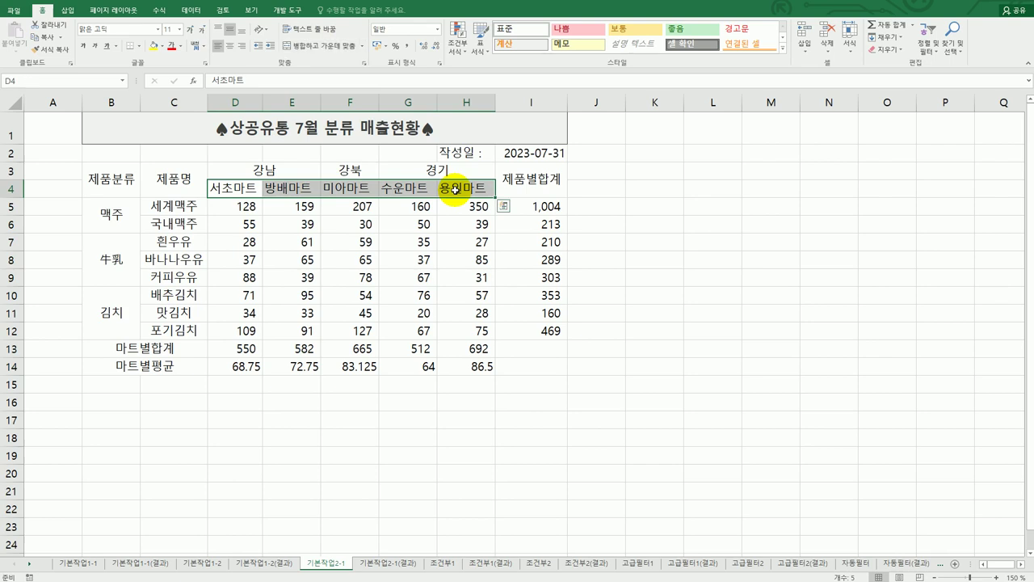
{"action": "left_click", "coordinate": [228, 52]}
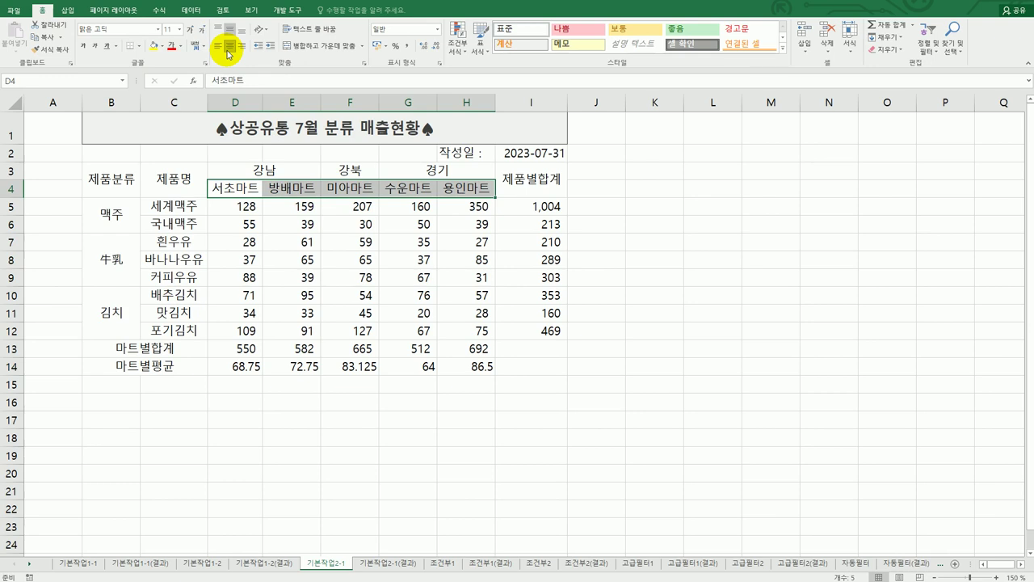
{"action": "left_click", "coordinate": [86, 50]}
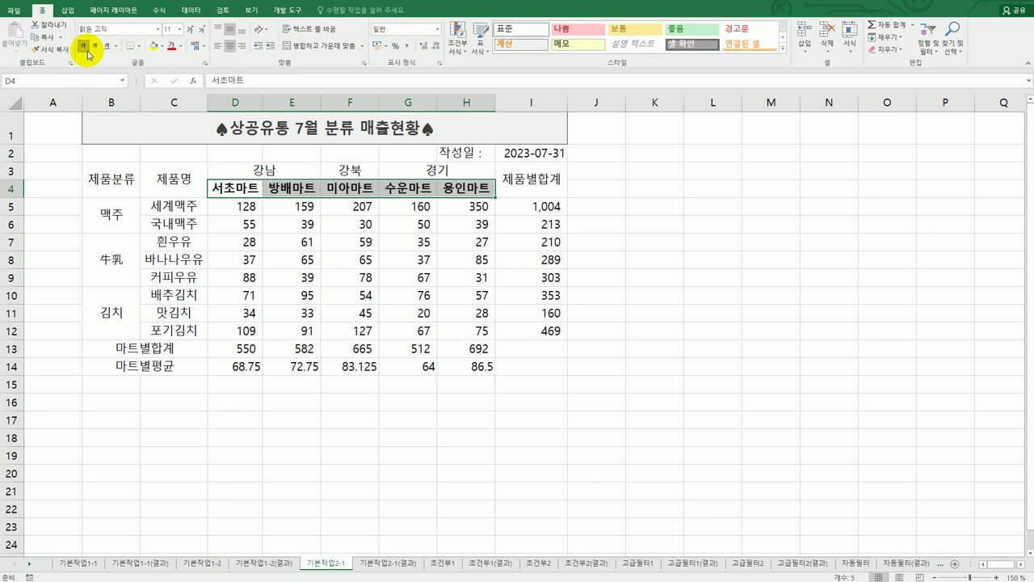
{"action": "left_click", "coordinate": [163, 47]}
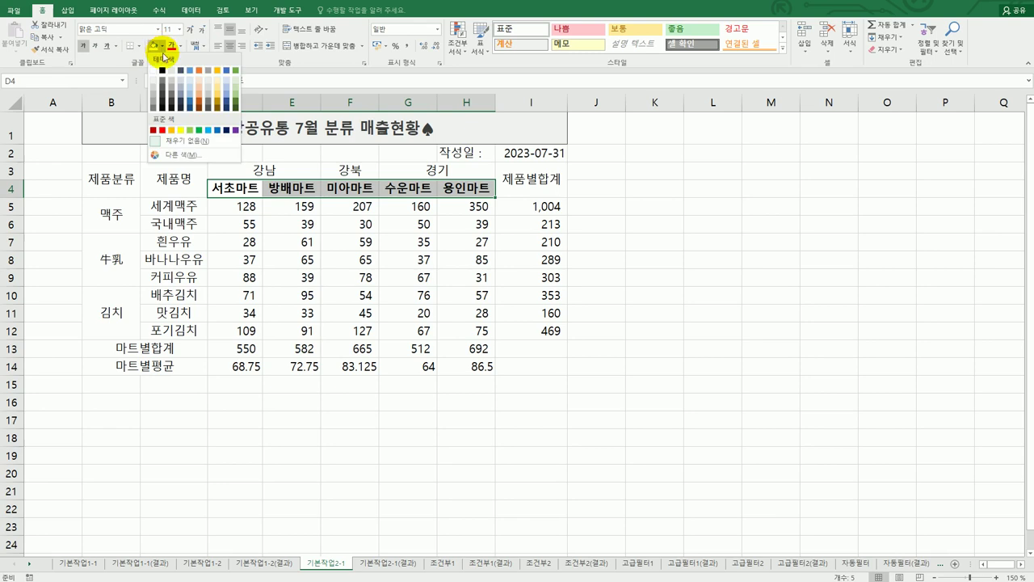
{"action": "left_click", "coordinate": [176, 131]}
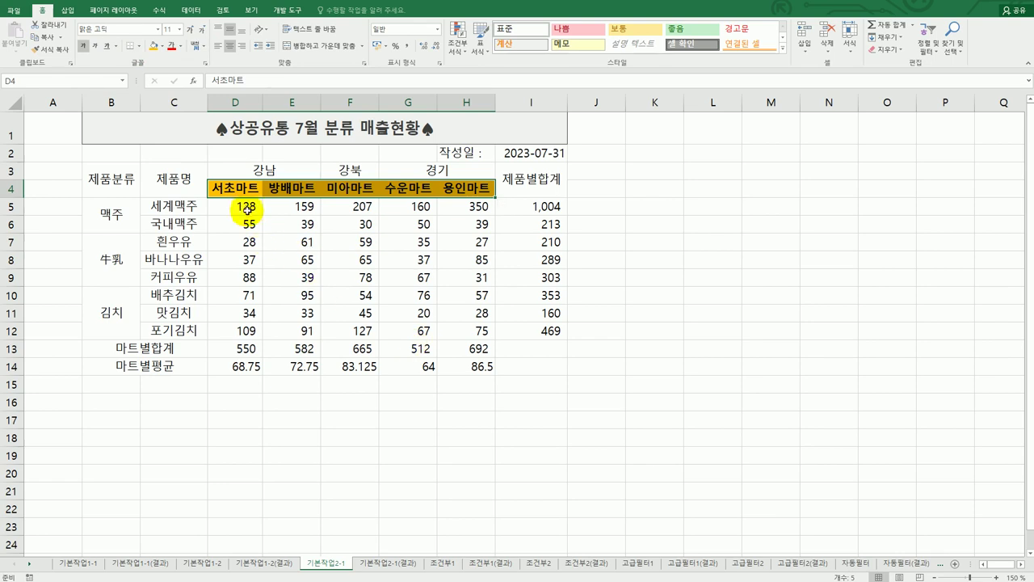
- Apply the custom number format #,##0개 to the sales quantities in D5:H12
{"action": "left_click_drag", "start_coordinate": [245, 207], "coordinate": [463, 328]}
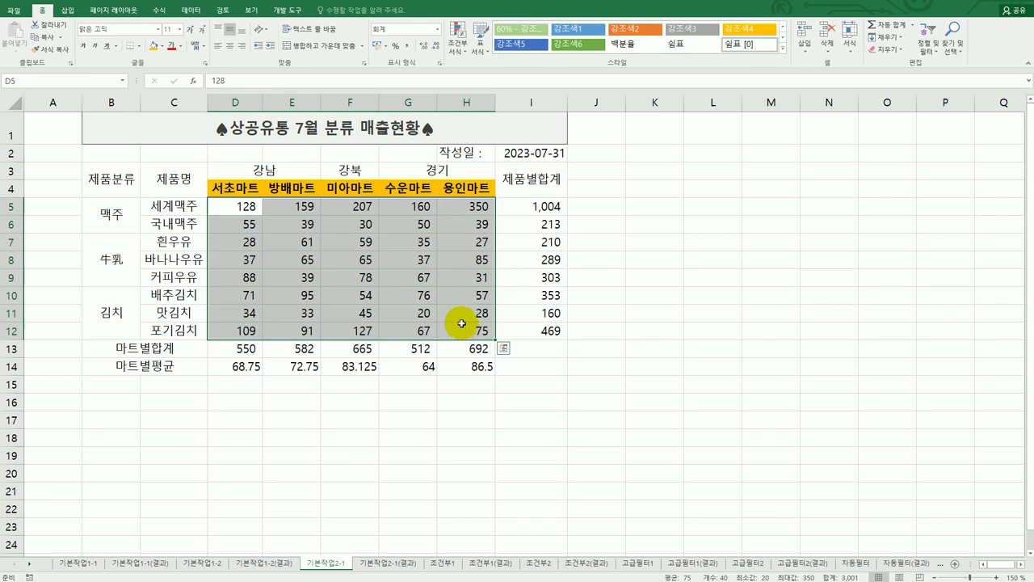
{"action": "right_click", "coordinate": [409, 210]}
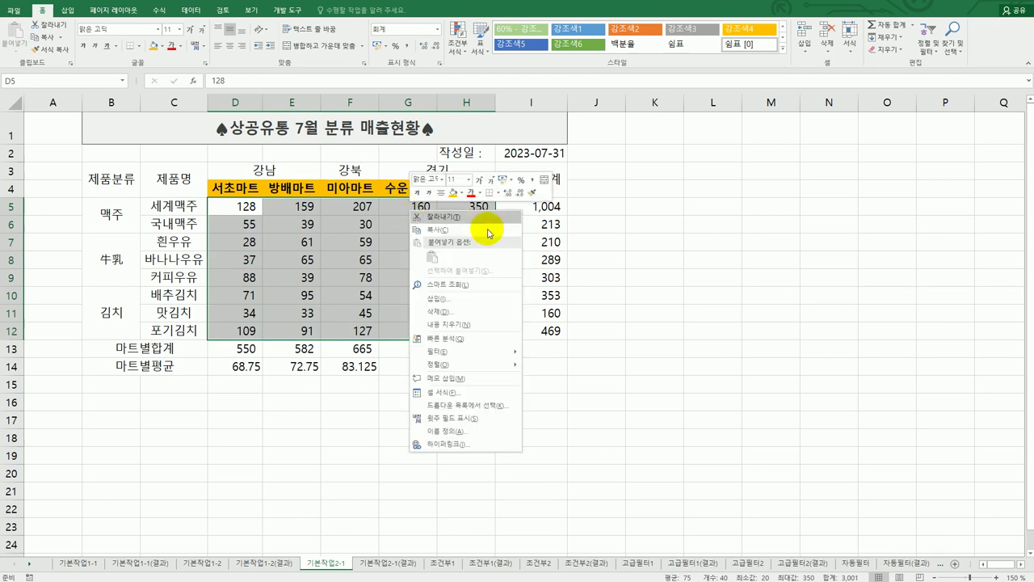
{"action": "left_click", "coordinate": [491, 396]}
{"action": "left_click_drag", "start_coordinate": [485, 192], "coordinate": [720, 173]}
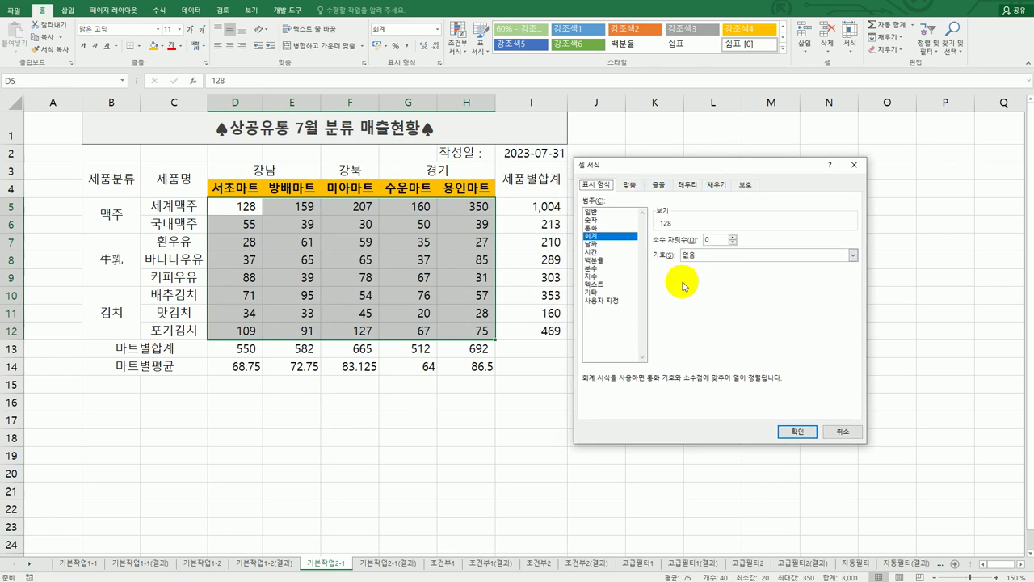
{"action": "left_click", "coordinate": [602, 299]}
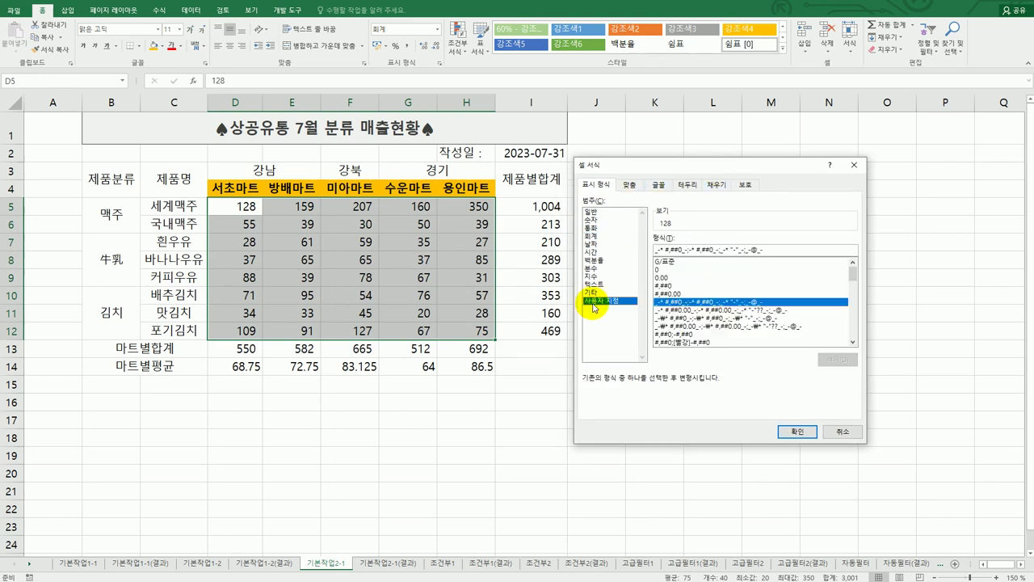
{"action": "left_click_drag", "start_coordinate": [774, 253], "coordinate": [628, 243]}
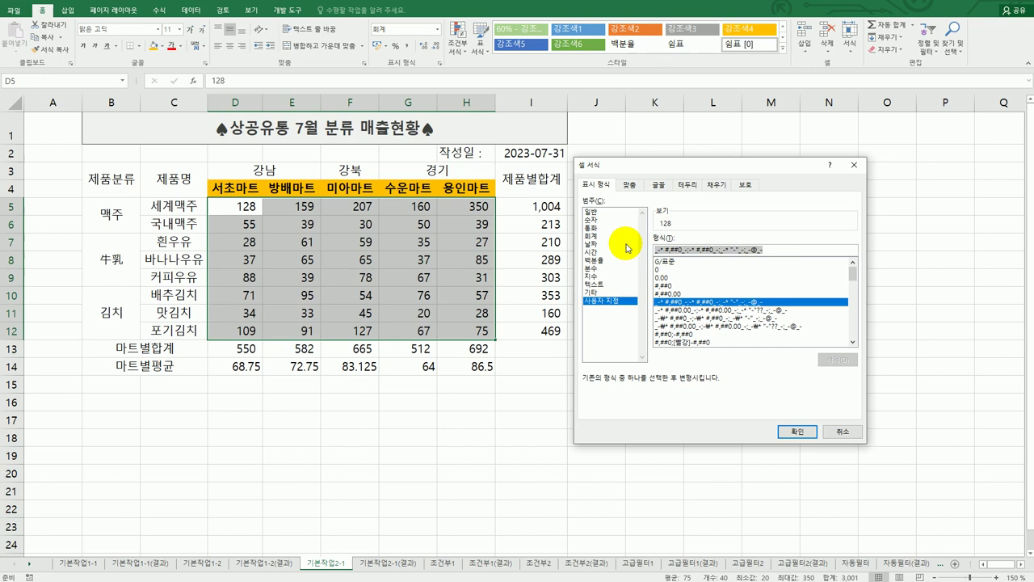
{"action": "type", "text": "#,##"}
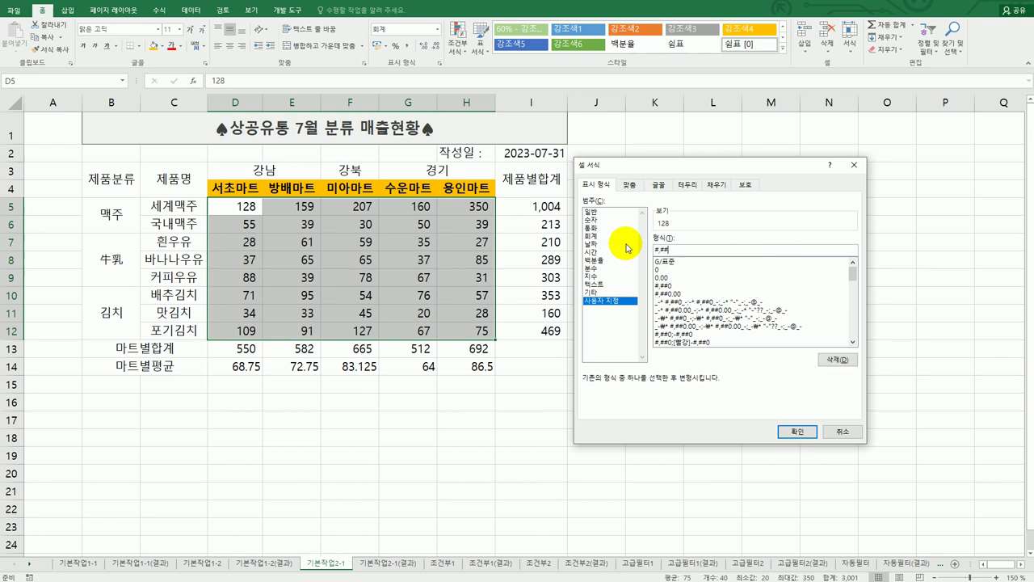
{"action": "type", "text": "0개"}
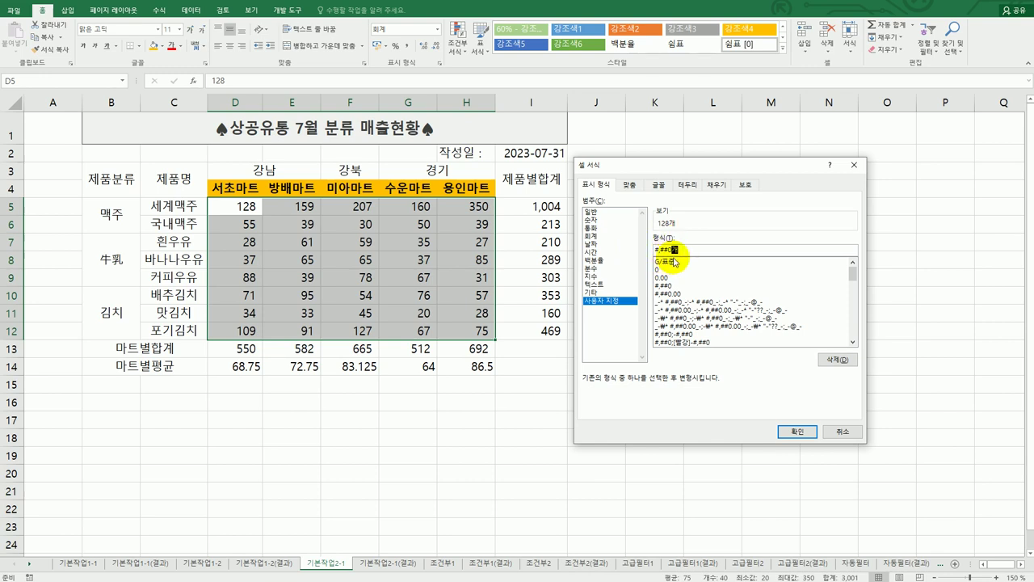
{"action": "left_click", "coordinate": [797, 433]}
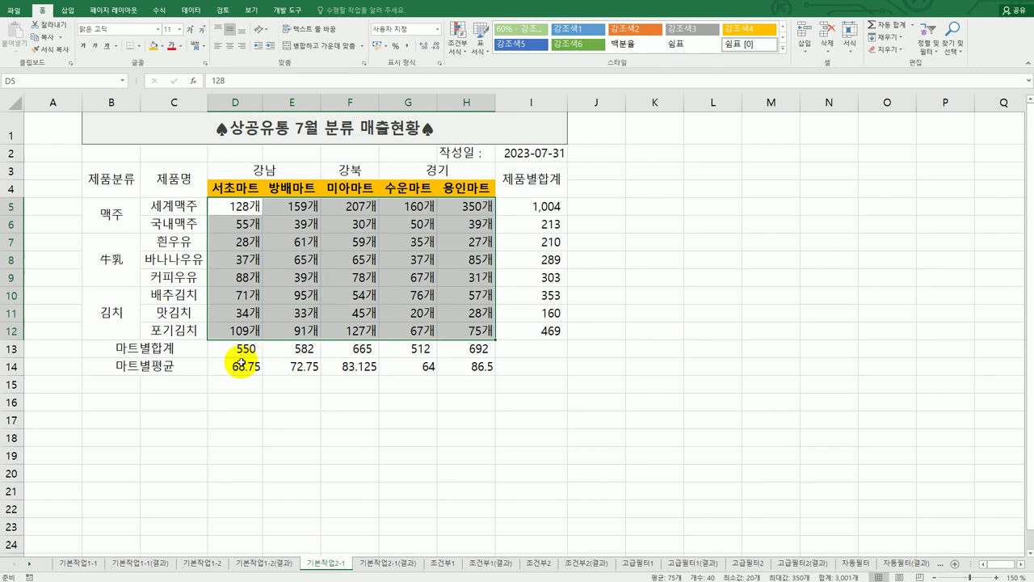
- Apply the custom number format #.00 to the 마트별평균 values in D14:H14, showing two decimal places
{"action": "left_click_drag", "start_coordinate": [241, 366], "coordinate": [461, 366]}
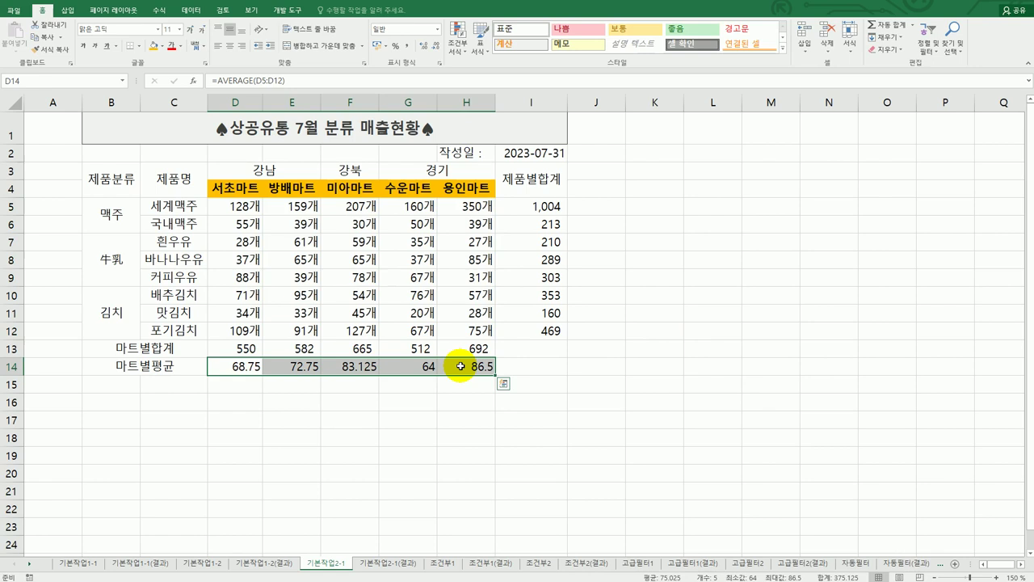
{"action": "right_click", "coordinate": [370, 365]}
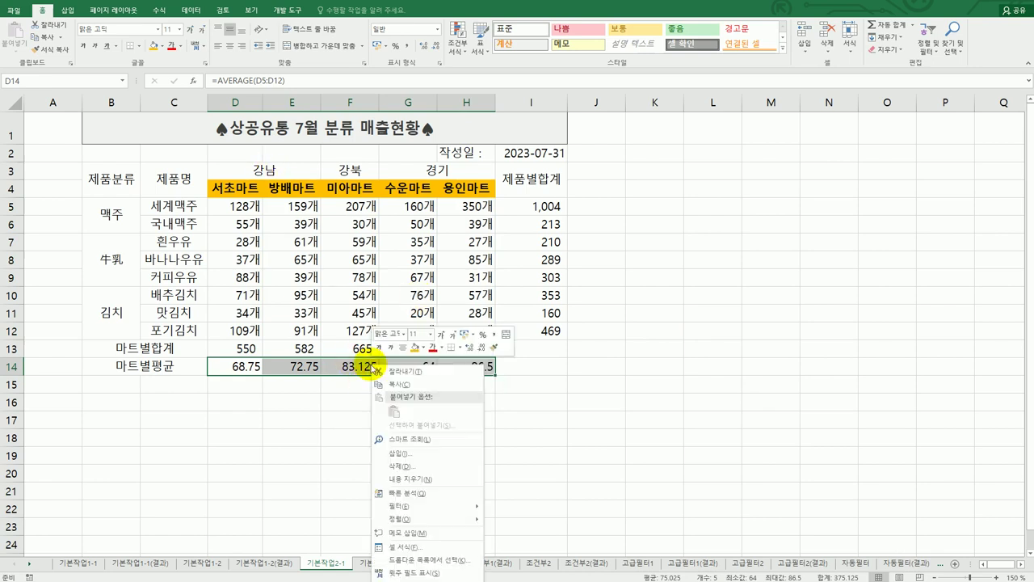
{"action": "left_click", "coordinate": [450, 544]}
{"action": "left_click_drag", "start_coordinate": [473, 412], "coordinate": [753, 171]}
{"action": "left_click", "coordinate": [622, 216]}
{"action": "left_click", "coordinate": [744, 235]}
{"action": "left_click", "coordinate": [743, 234]}
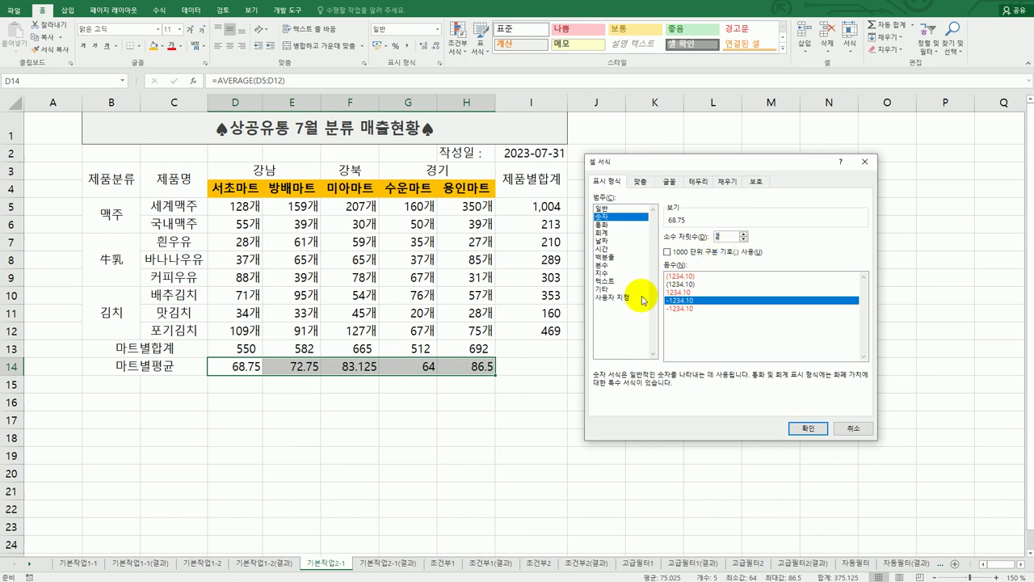
{"action": "left_click", "coordinate": [621, 297]}
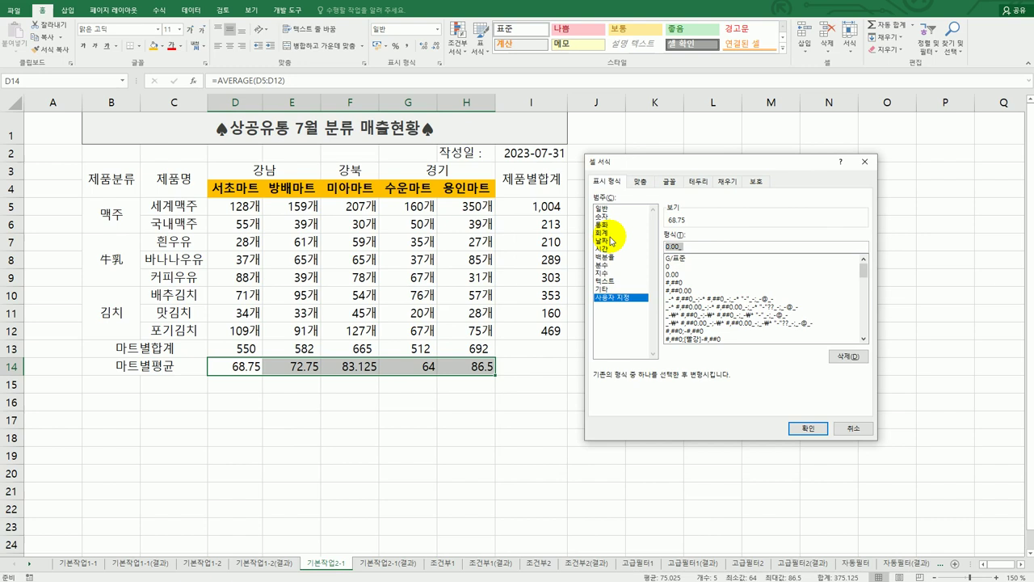
{"action": "type", "text": "#.00"}
{"action": "left_click", "coordinate": [808, 428]}
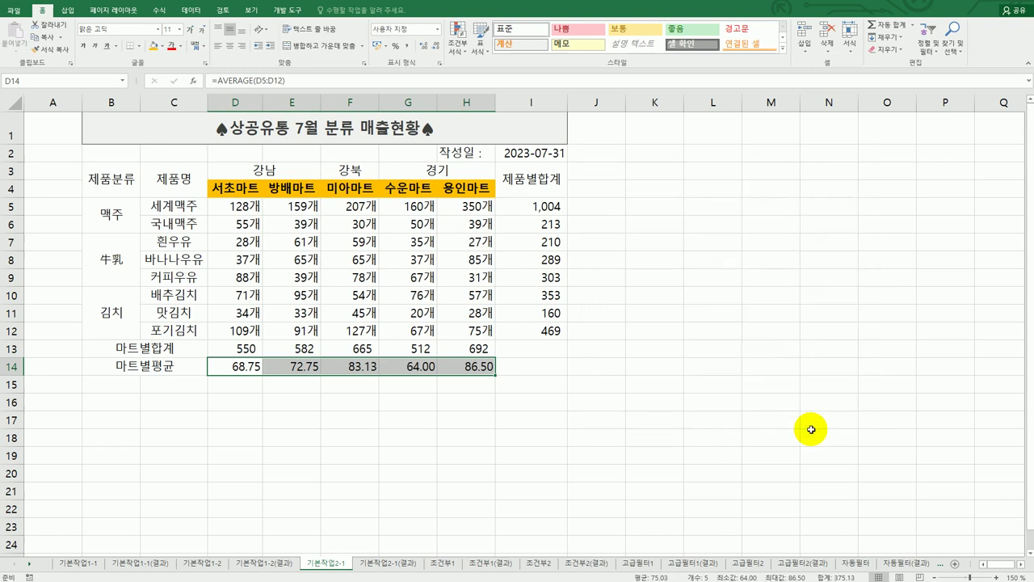
- Apply all borders and a thick outside border to the table range B3:I14
{"action": "left_click_drag", "start_coordinate": [113, 179], "coordinate": [535, 366]}
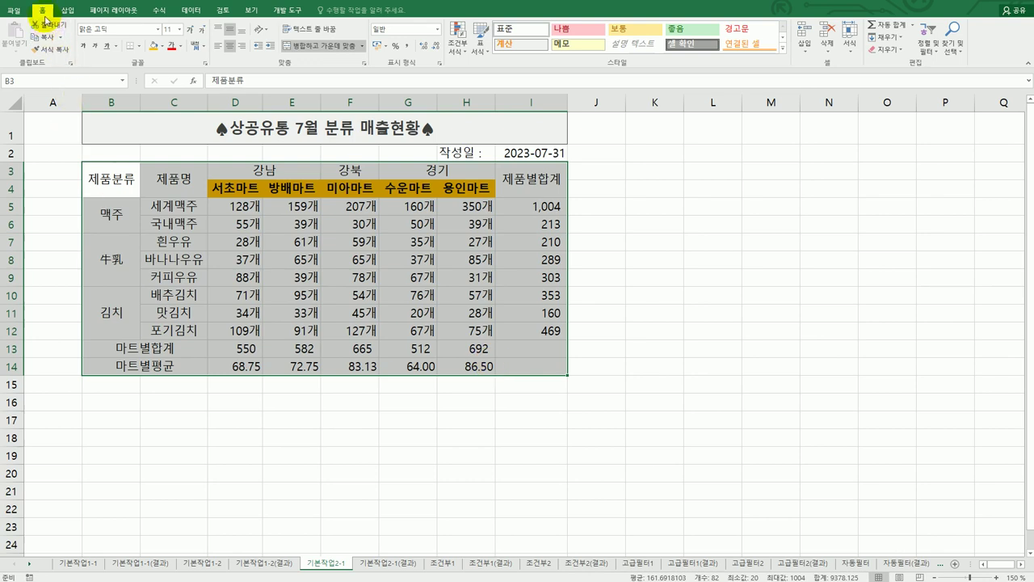
{"action": "left_click", "coordinate": [141, 48]}
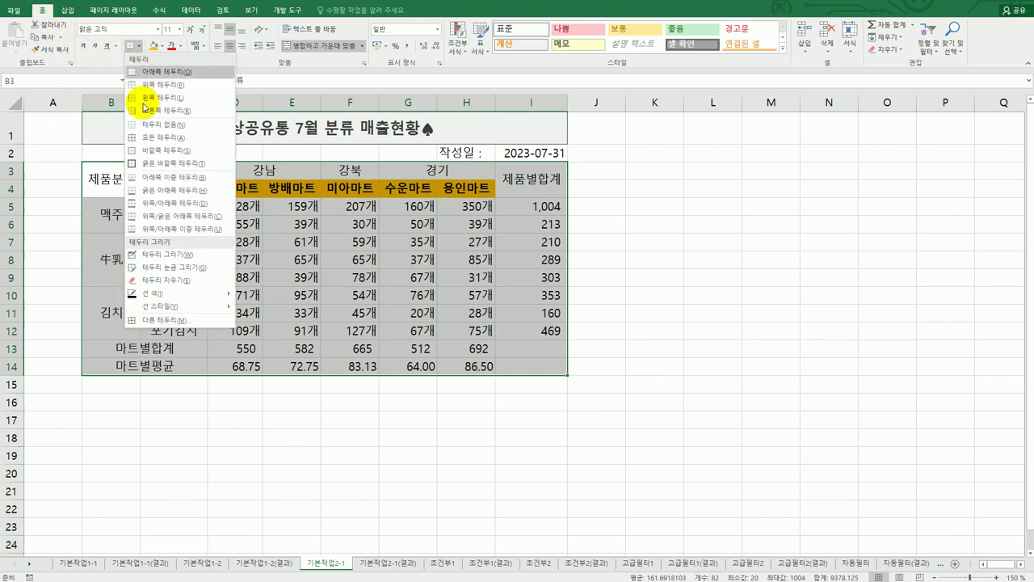
{"action": "left_click", "coordinate": [154, 137]}
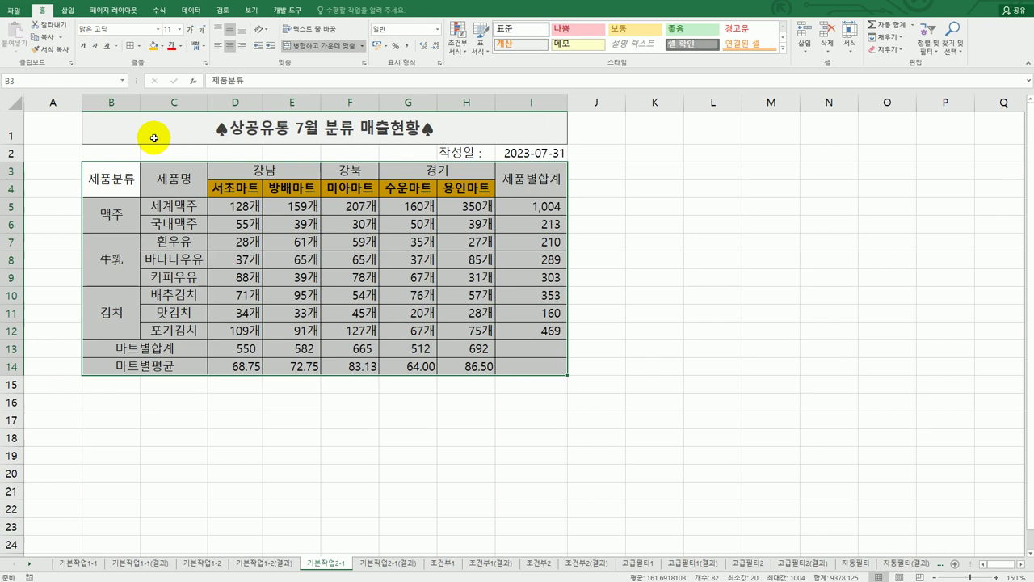
{"action": "left_click", "coordinate": [141, 50]}
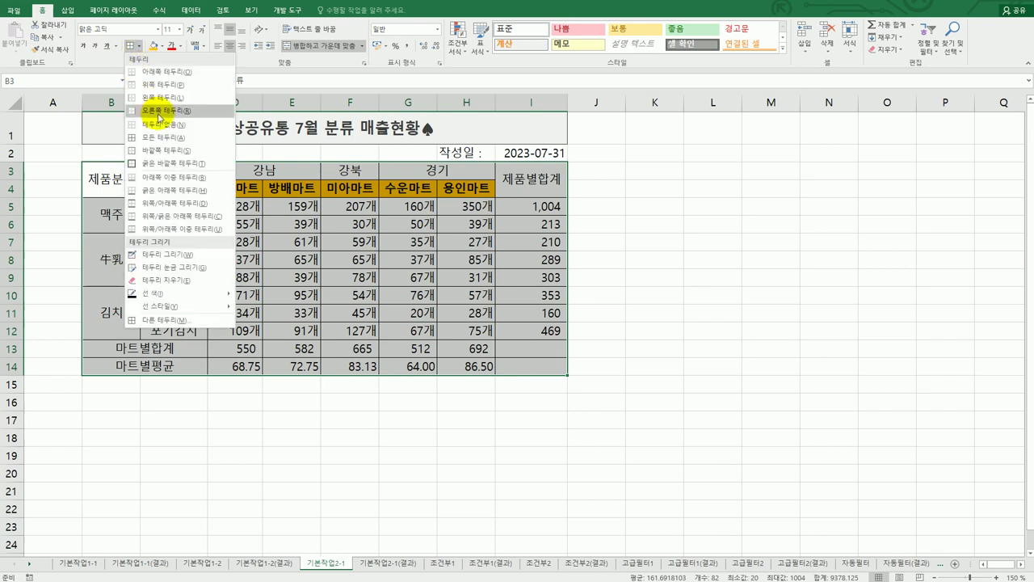
{"action": "left_click", "coordinate": [153, 168]}
{"action": "left_click", "coordinate": [679, 277]}
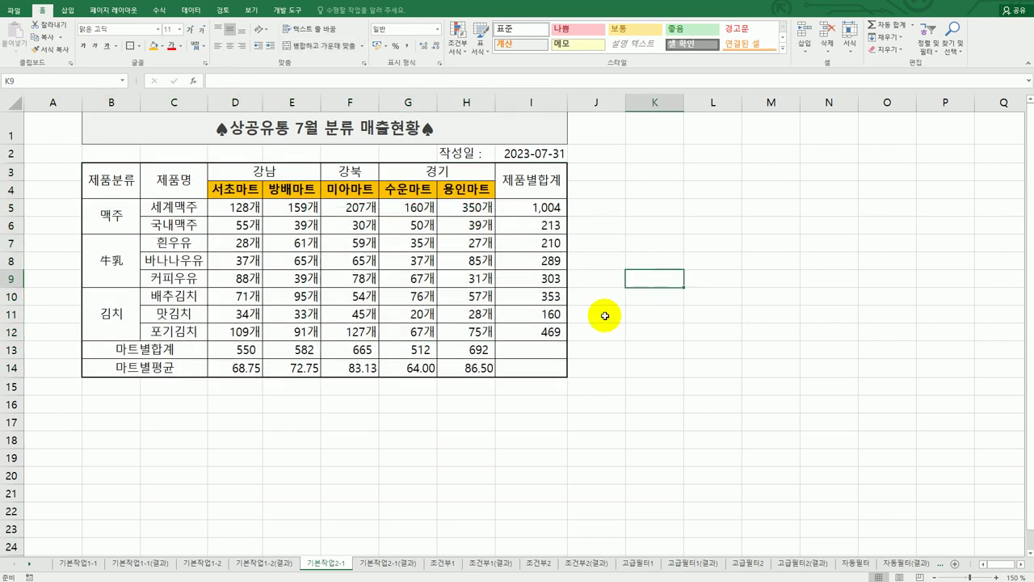
- Add both diagonal borders to the empty cells I13:I14 so each is crossed with an X
{"action": "left_click_drag", "start_coordinate": [534, 349], "coordinate": [533, 368]}
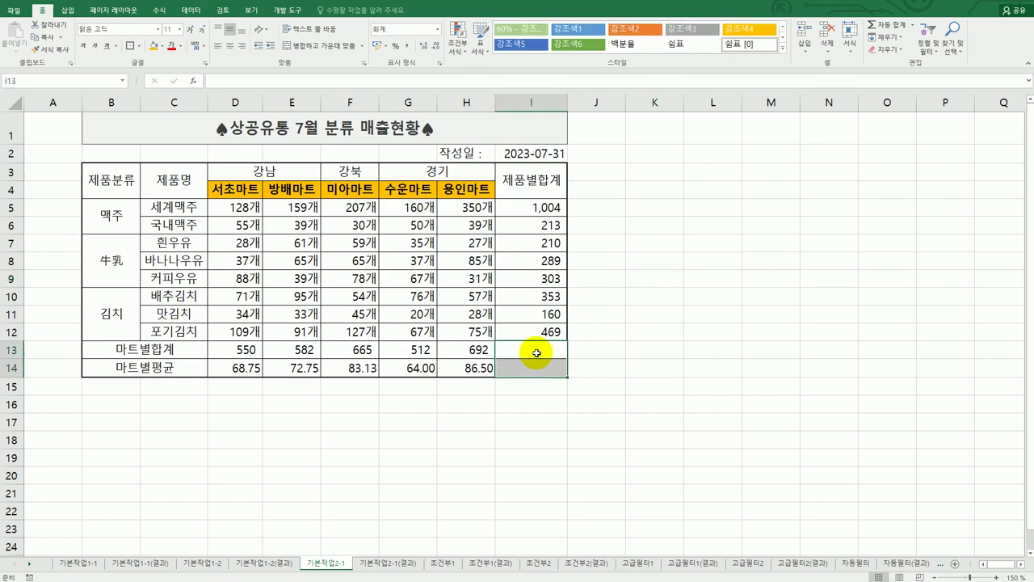
{"action": "right_click", "coordinate": [536, 353]}
{"action": "left_click", "coordinate": [632, 535]}
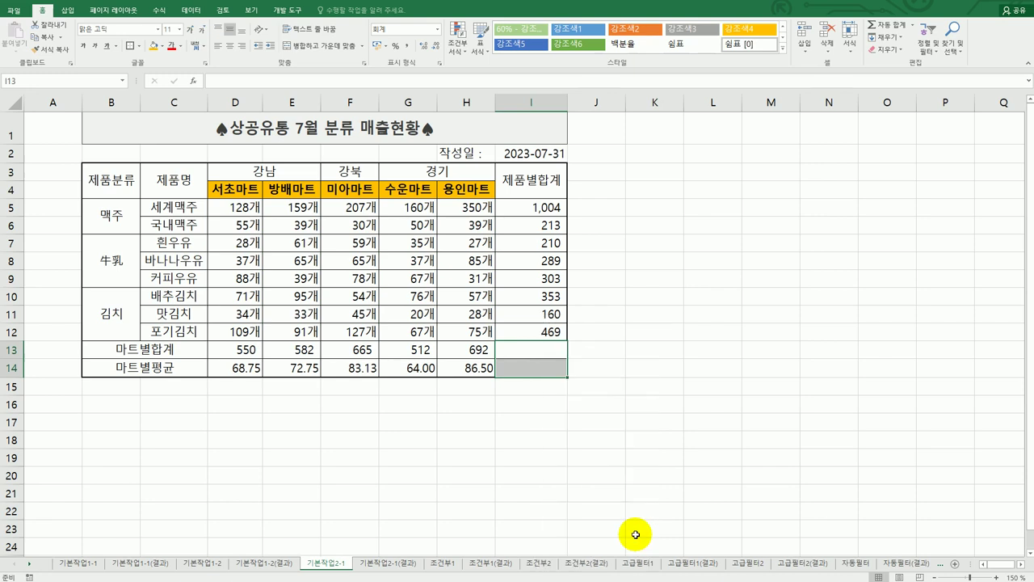
{"action": "left_click_drag", "start_coordinate": [628, 397], "coordinate": [732, 205]}
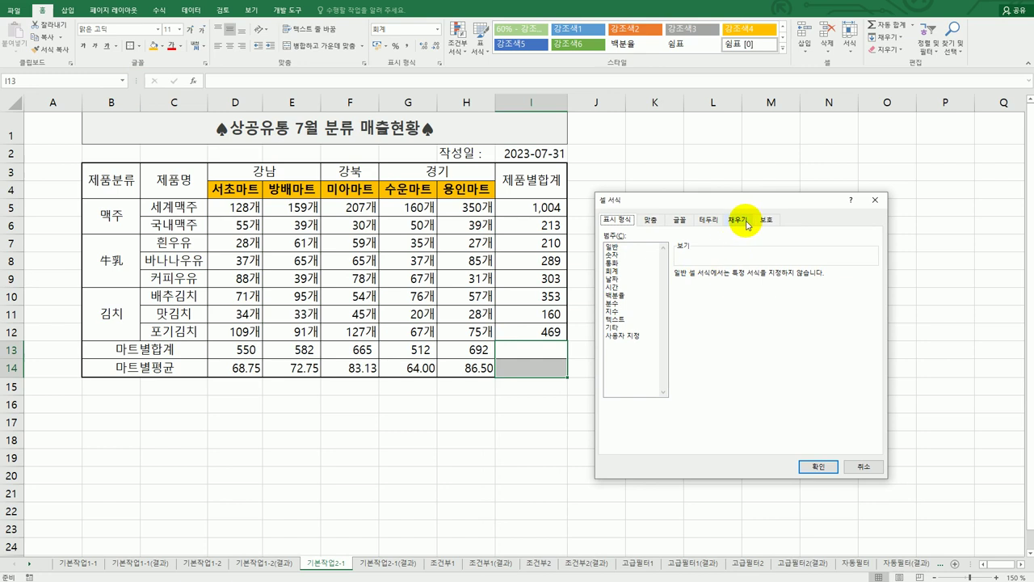
{"action": "left_click", "coordinate": [708, 219]}
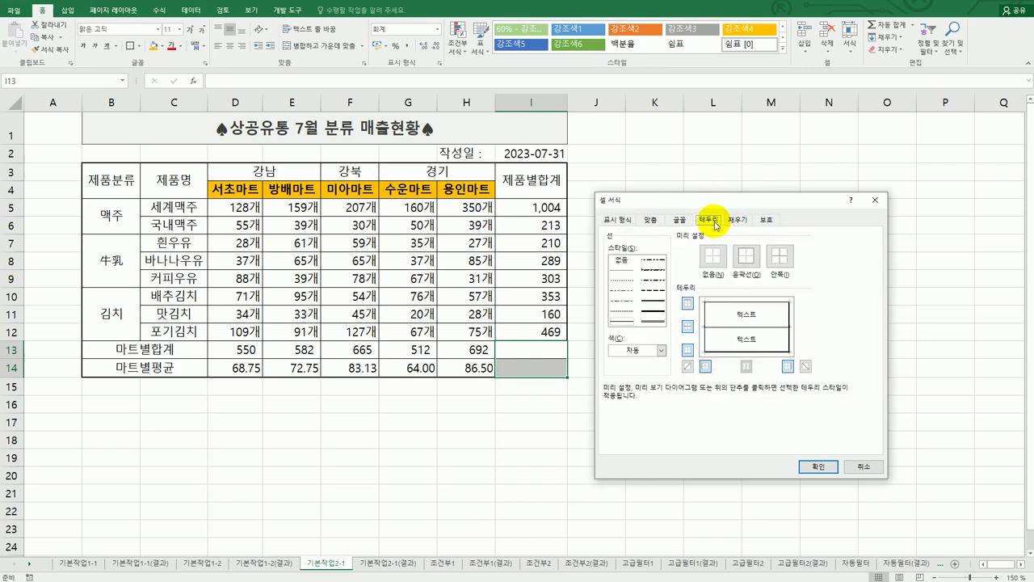
{"action": "left_click", "coordinate": [686, 367]}
{"action": "left_click", "coordinate": [806, 366]}
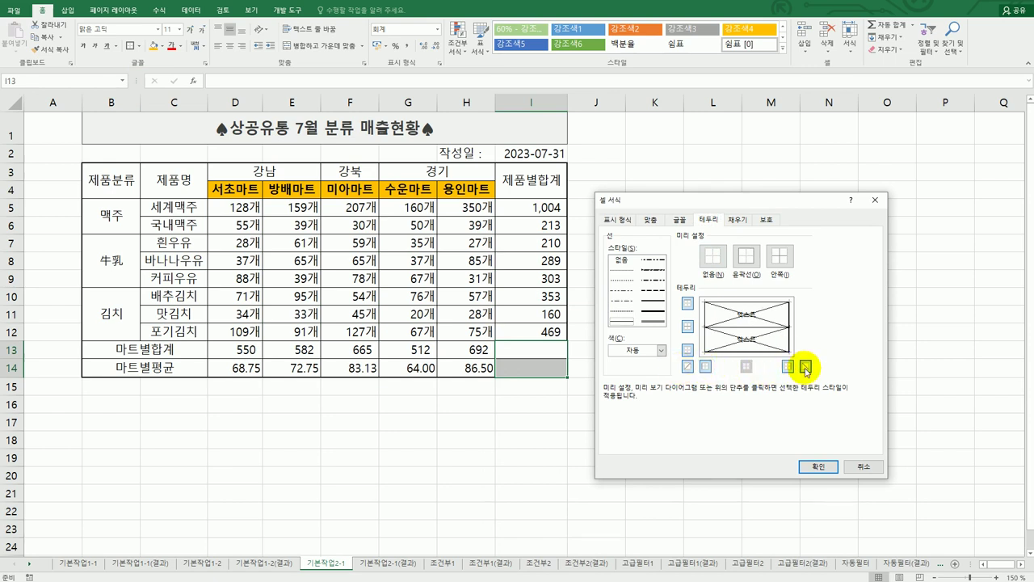
{"action": "left_click", "coordinate": [816, 467]}
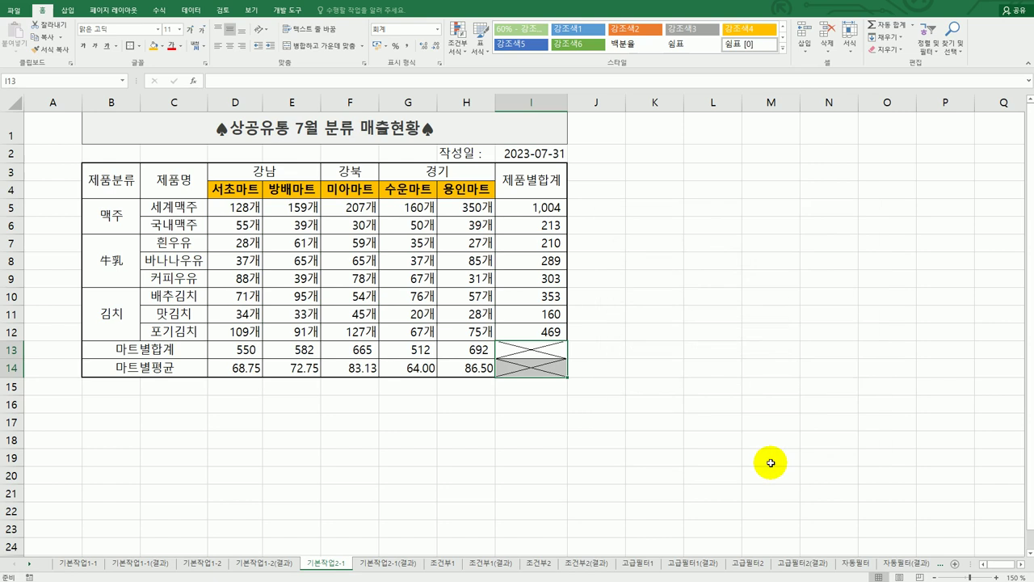
{"action": "left_click", "coordinate": [768, 461]}
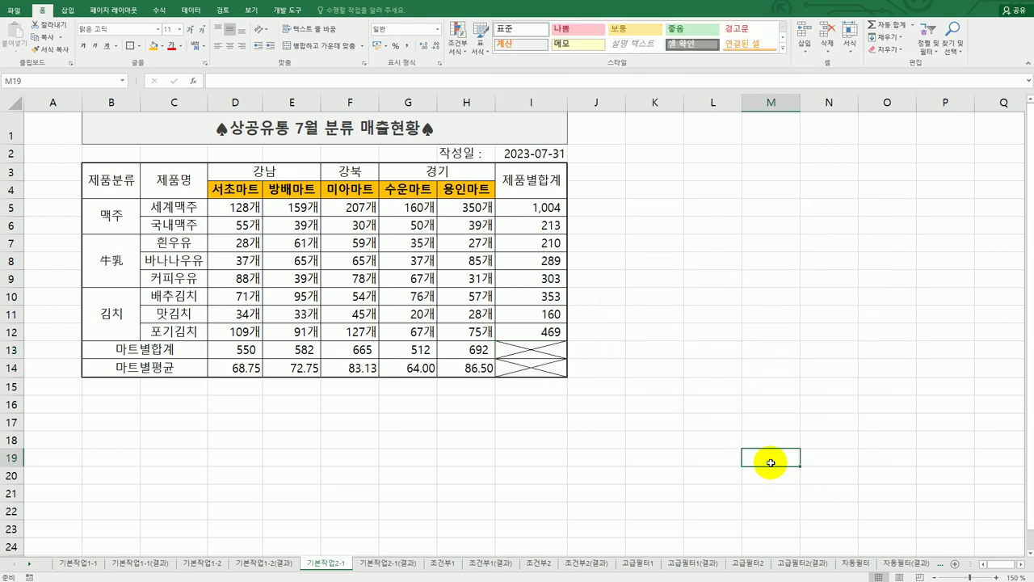
- Set the width of column A to 2
{"action": "left_click", "coordinate": [48, 102]}
{"action": "right_click", "coordinate": [48, 101]}
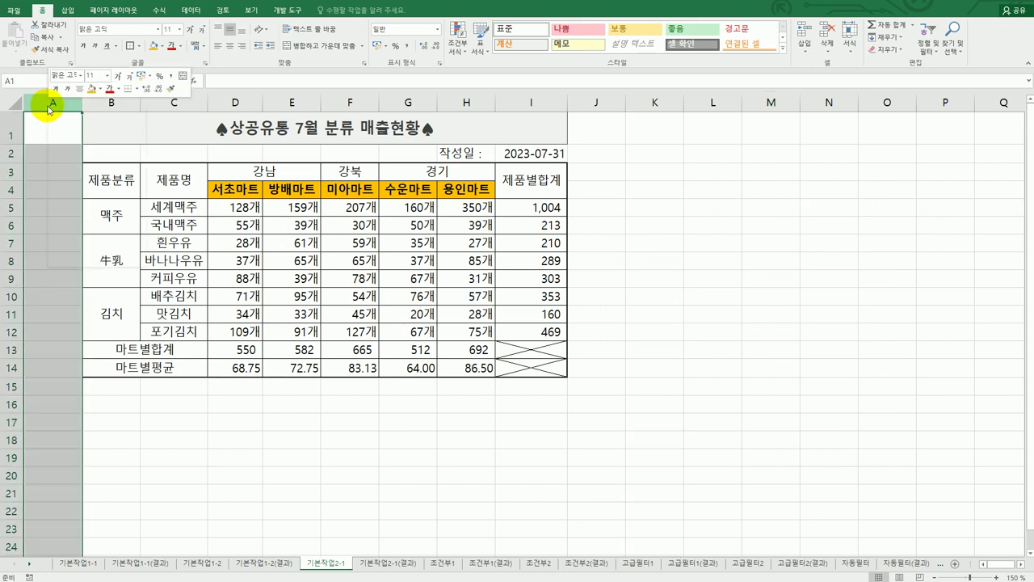
{"action": "left_click", "coordinate": [94, 229]}
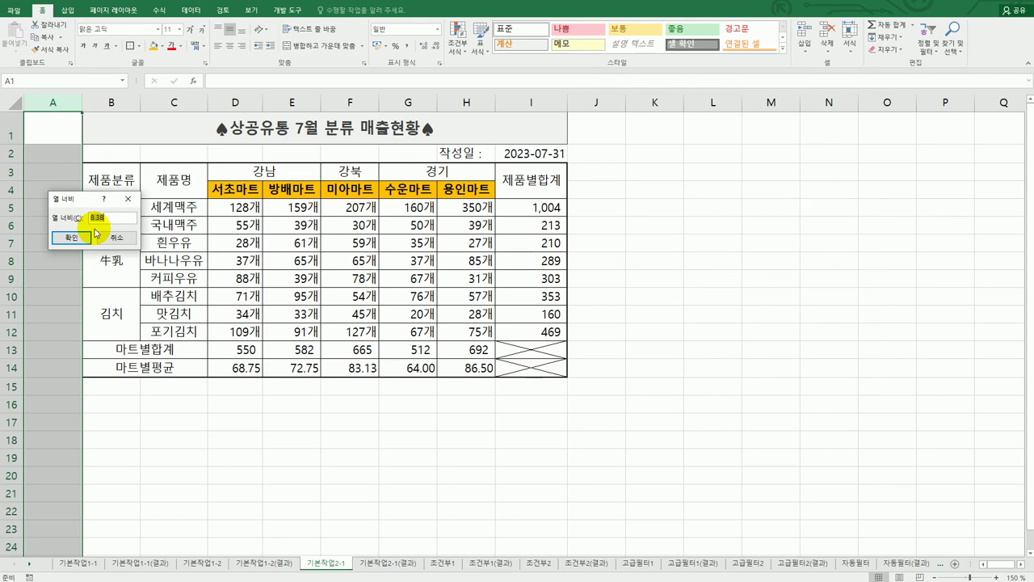
{"action": "type", "text": "2"}
{"action": "left_click", "coordinate": [69, 236]}
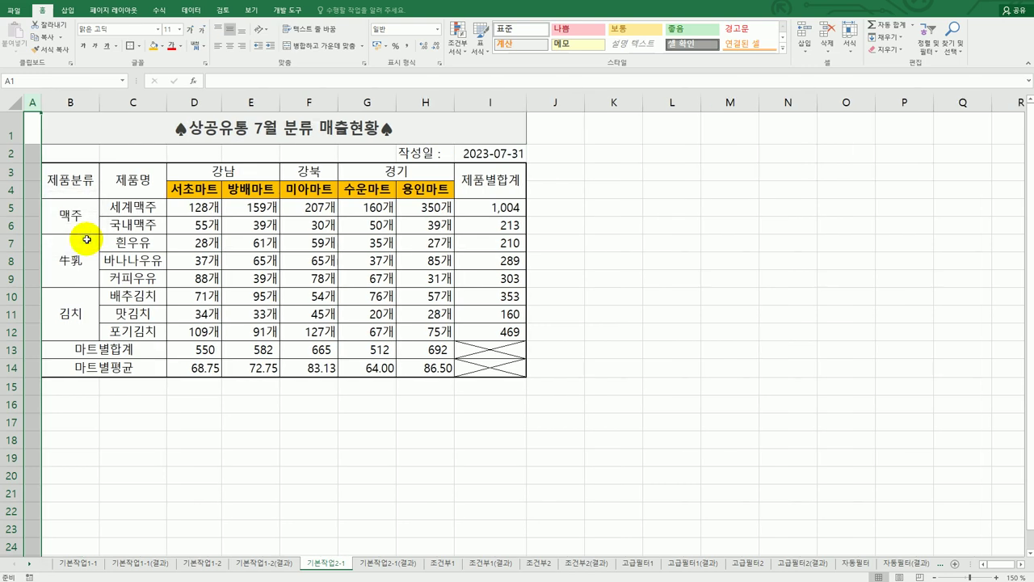
- Try to name the product cells C5:C12 제품명, and return to the 기본작업2-1 sheet
{"action": "left_click", "coordinate": [142, 208]}
{"action": "left_click_drag", "start_coordinate": [142, 208], "coordinate": [136, 326]}
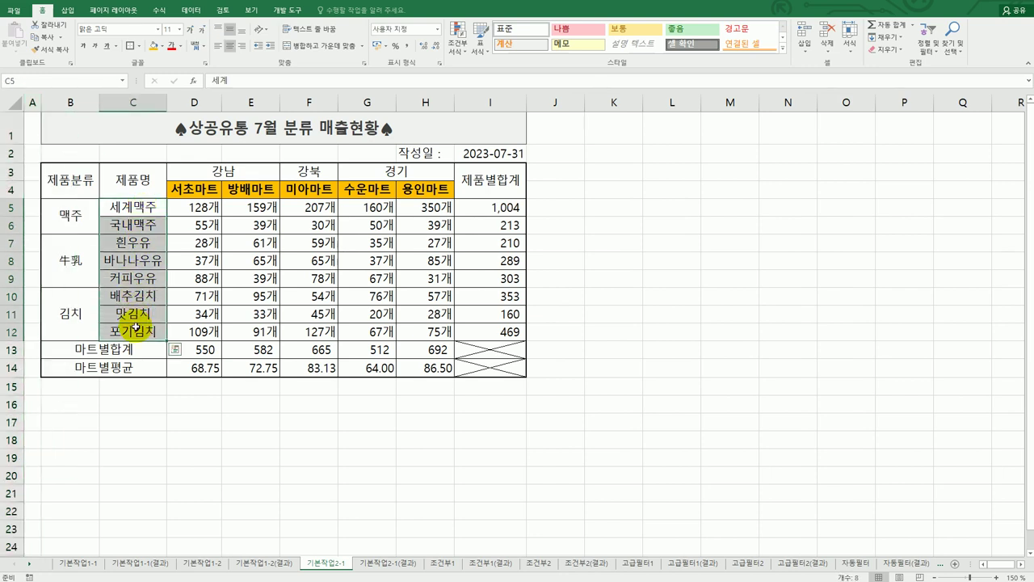
{"action": "left_click", "coordinate": [41, 83]}
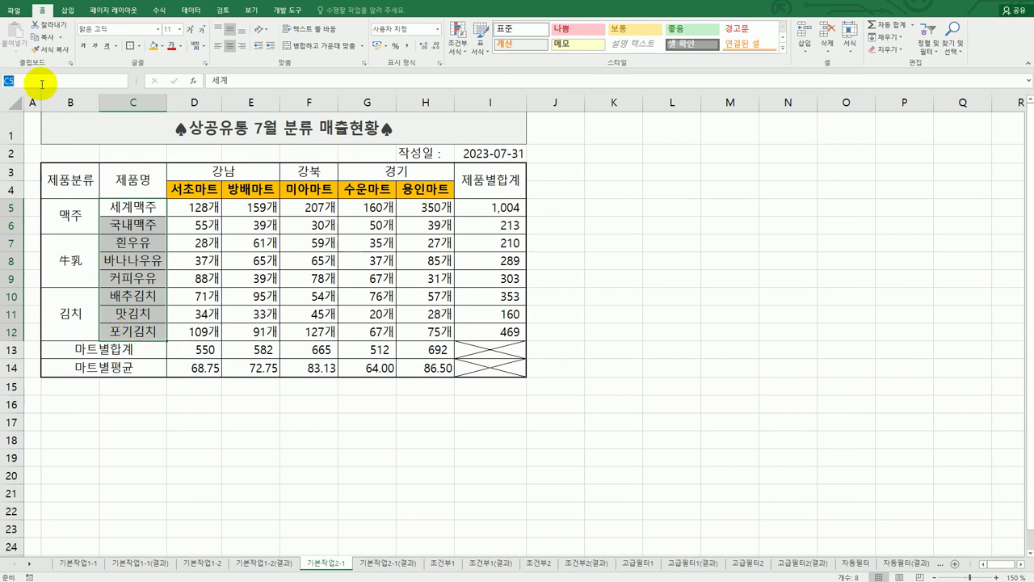
{"action": "type", "text": "제품명"}
{"action": "key", "text": "Return"}
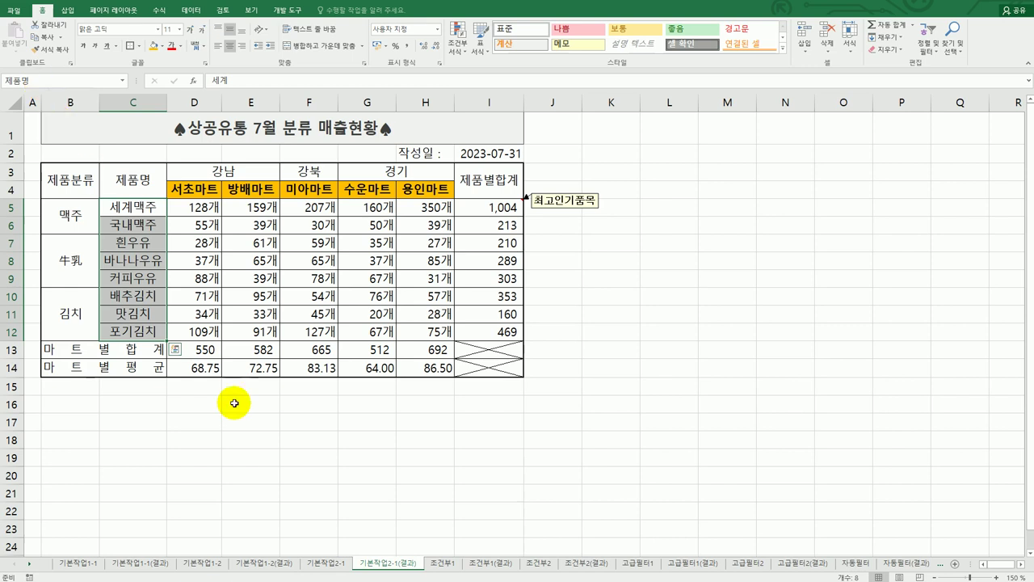
{"action": "left_click", "coordinate": [340, 563]}
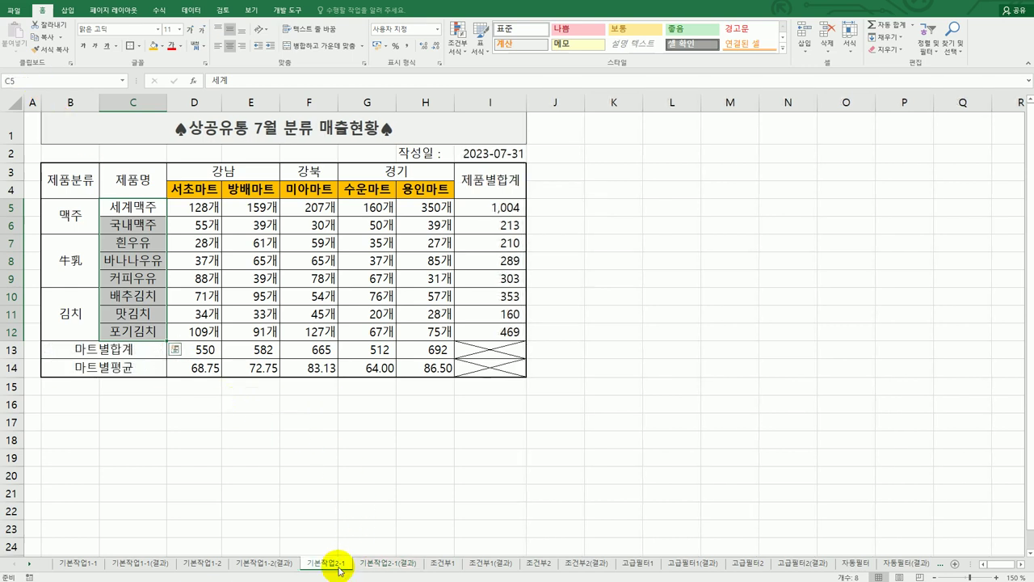
- Jump to the existing name 제품명 to check which sheet and range it refers to, and return to the 기본작업2-1 sheet
{"action": "left_click", "coordinate": [593, 392]}
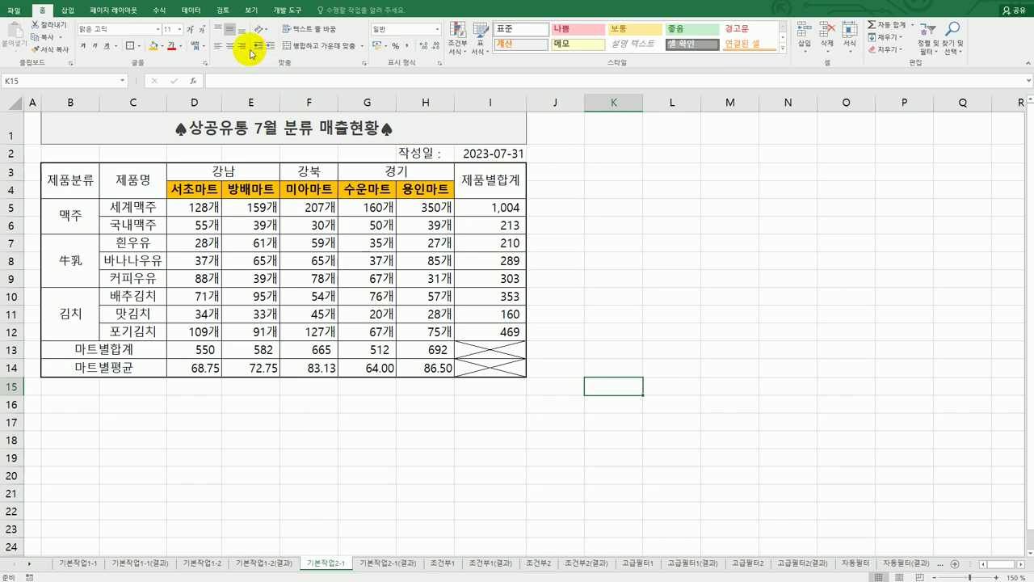
{"action": "left_click", "coordinate": [124, 80]}
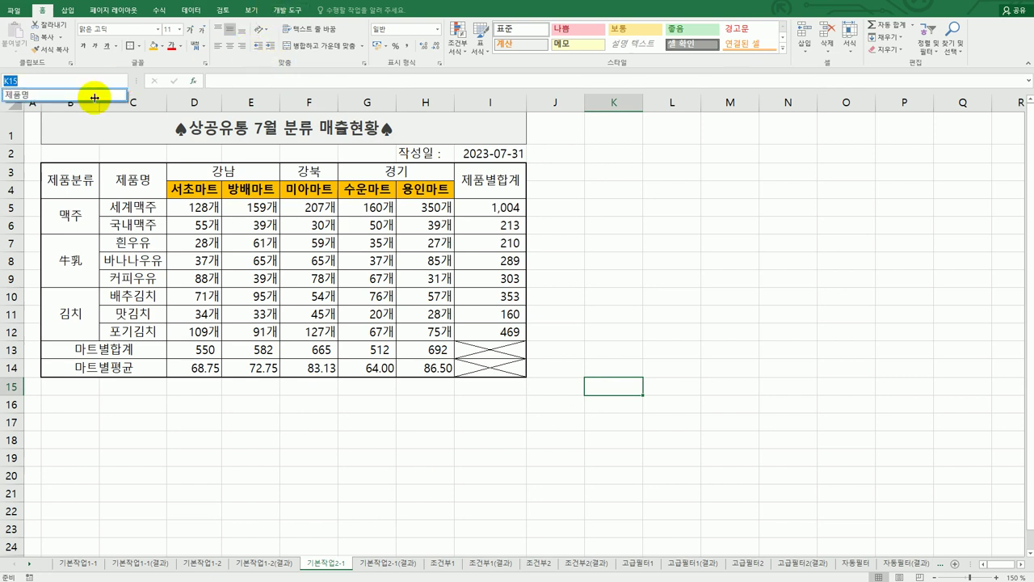
{"action": "left_click", "coordinate": [95, 95]}
{"action": "left_click_drag", "start_coordinate": [127, 206], "coordinate": [135, 322]}
{"action": "left_click_drag", "start_coordinate": [135, 327], "coordinate": [135, 328]}
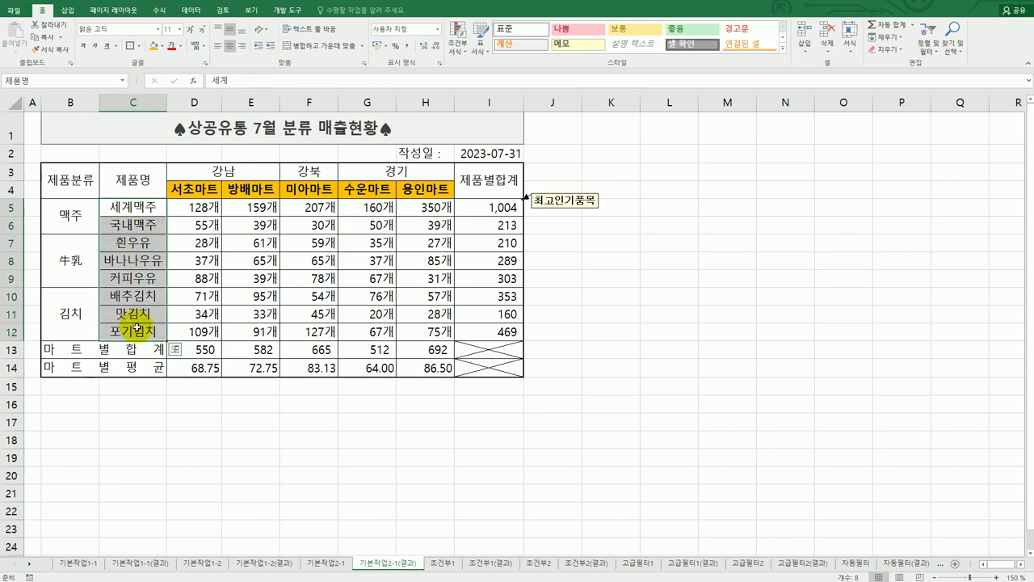
{"action": "left_click", "coordinate": [337, 570]}
{"action": "left_click", "coordinate": [667, 386]}
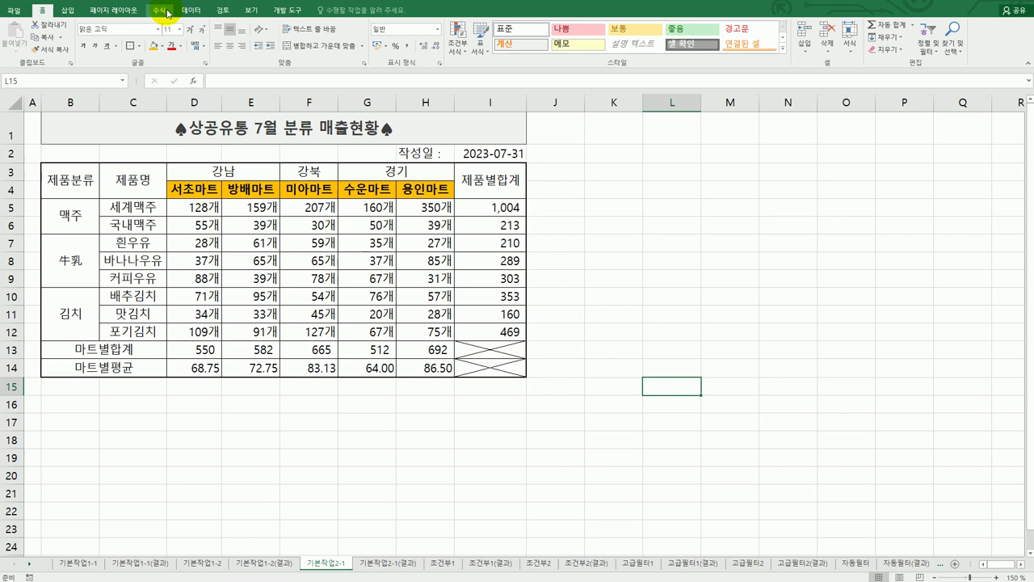
{"action": "left_click", "coordinate": [122, 81]}
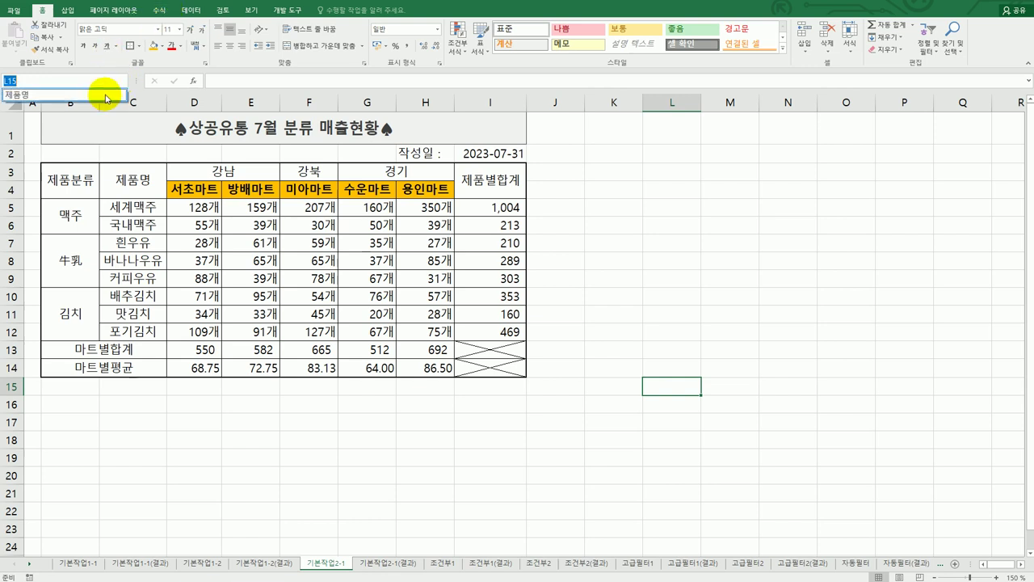
{"action": "left_click", "coordinate": [105, 97]}
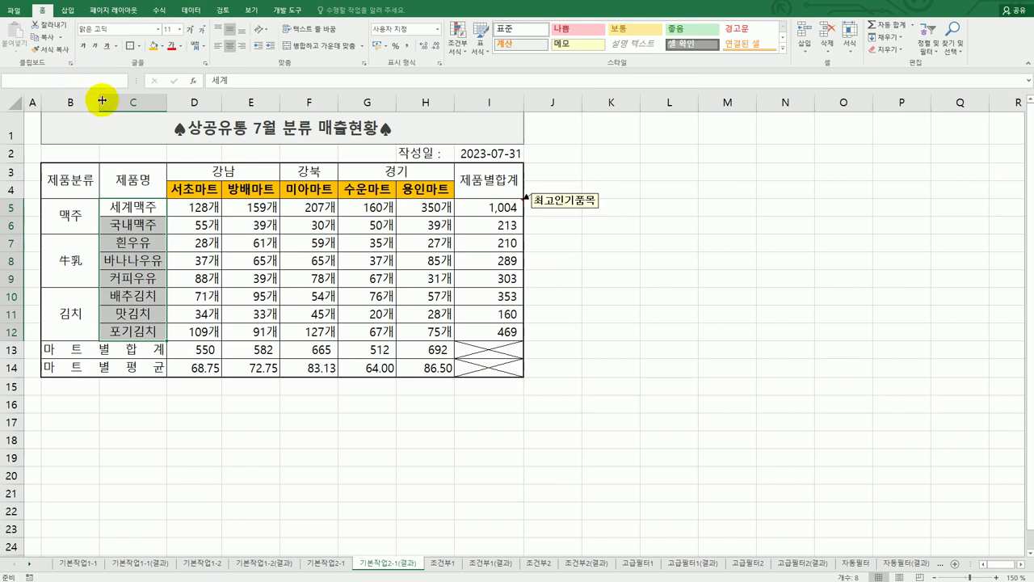
{"action": "left_click", "coordinate": [161, 458]}
{"action": "left_click", "coordinate": [122, 81]}
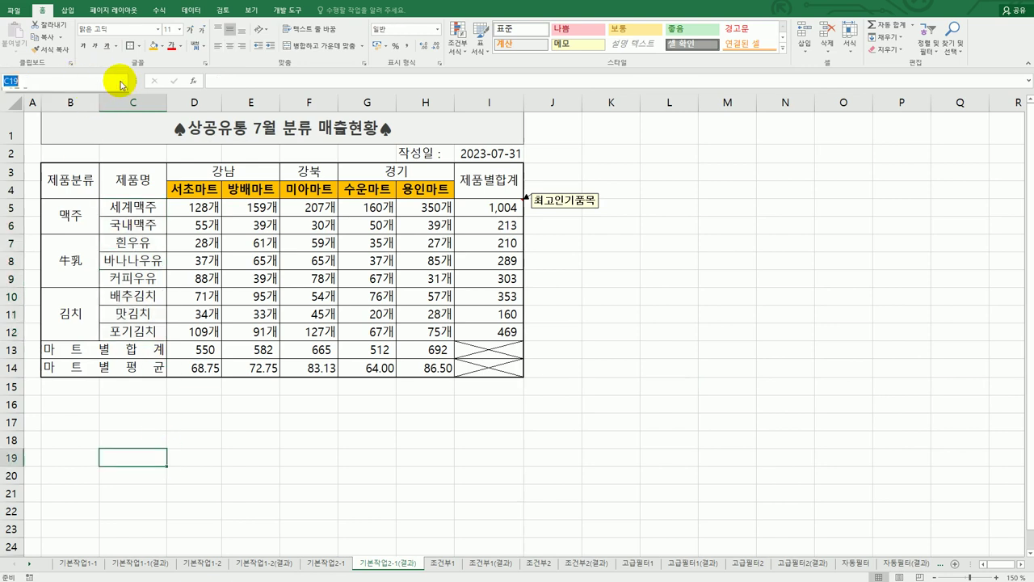
{"action": "left_click", "coordinate": [122, 80]}
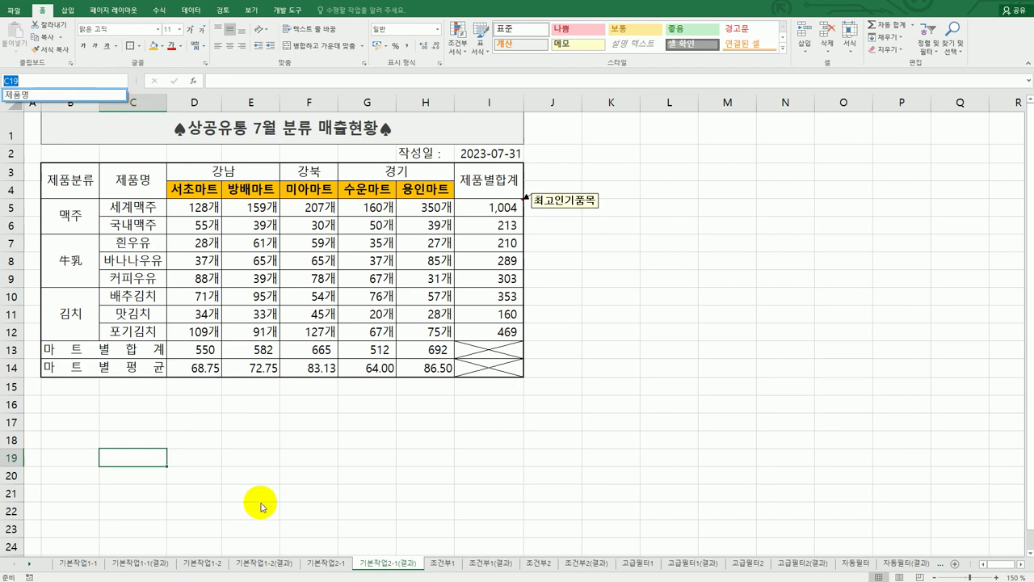
{"action": "left_click", "coordinate": [323, 563]}
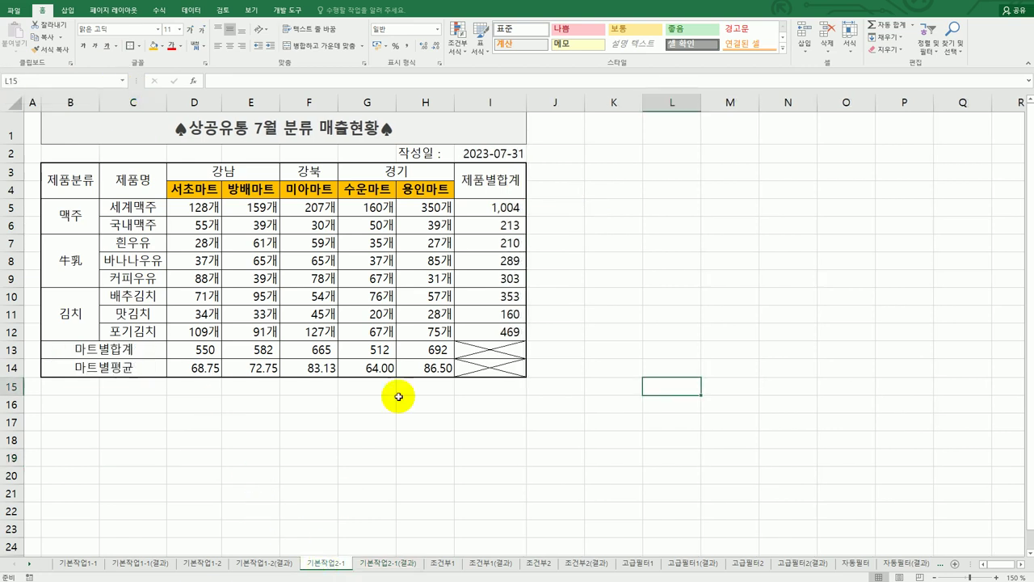
- Delete the existing defined name 제품명 from the workbook in the Name Manager
{"action": "left_click", "coordinate": [161, 12]}
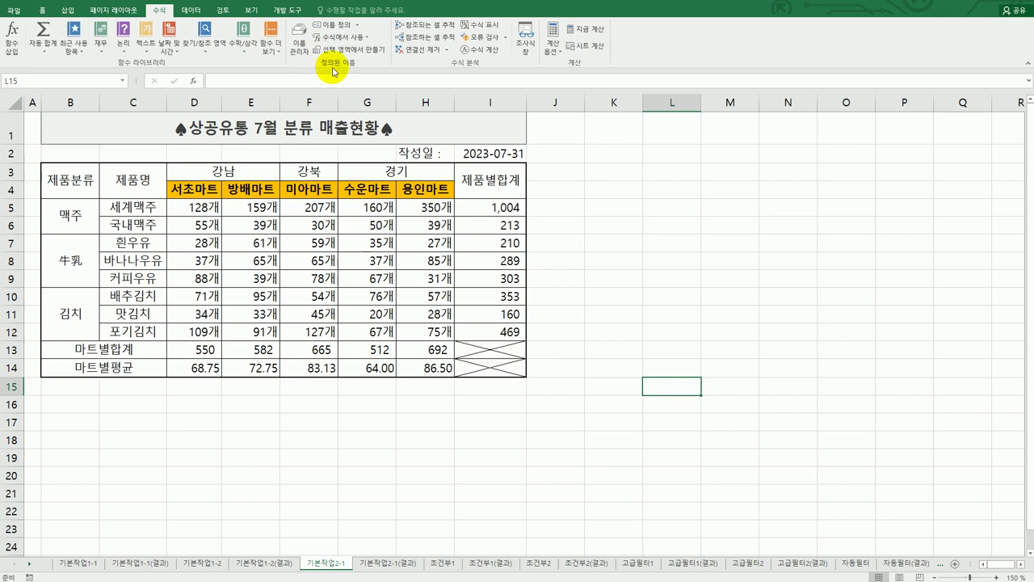
{"action": "left_click", "coordinate": [307, 55]}
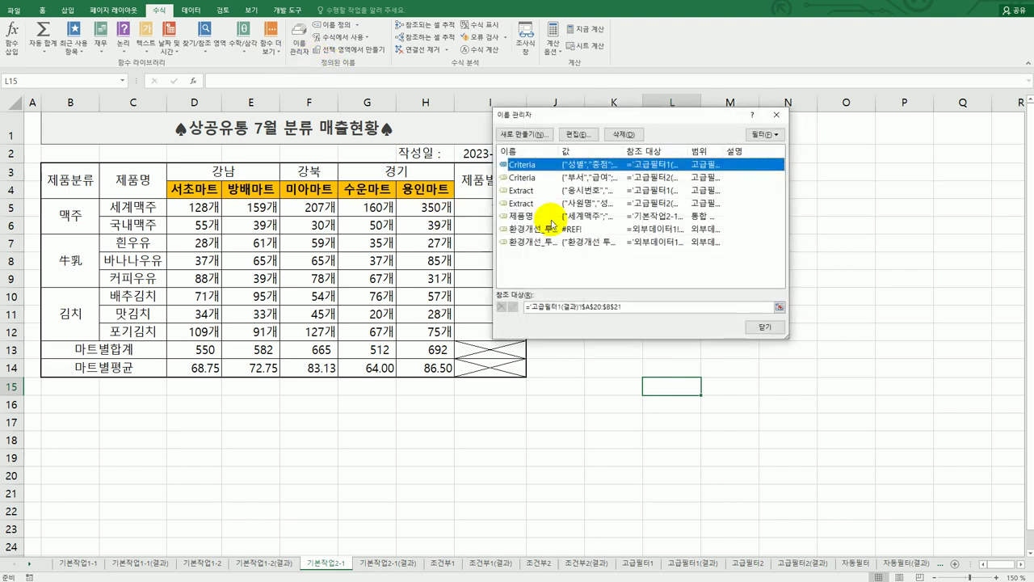
{"action": "left_click", "coordinate": [514, 219]}
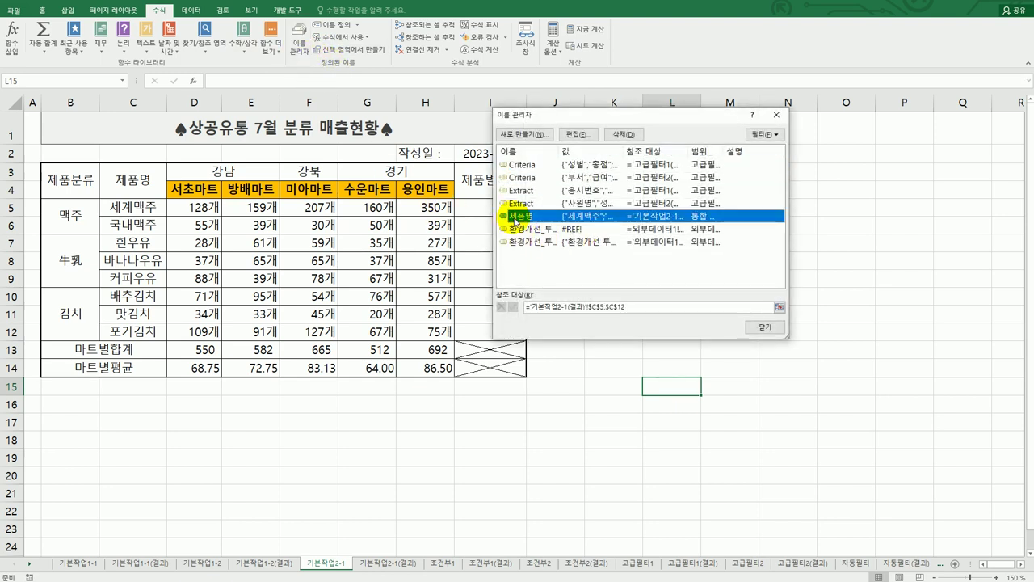
{"action": "left_click", "coordinate": [616, 135]}
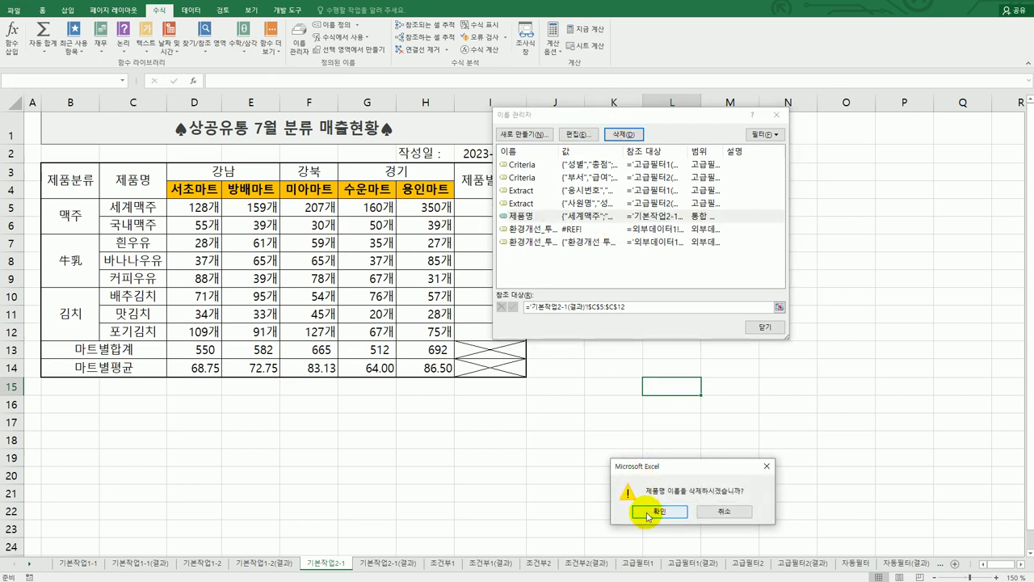
{"action": "left_click", "coordinate": [649, 511]}
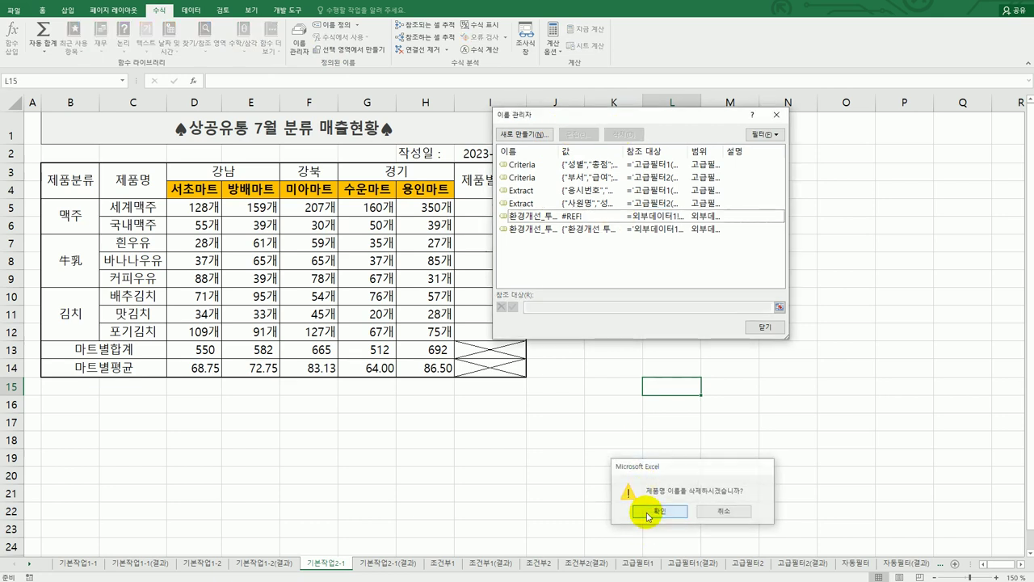
{"action": "left_click", "coordinate": [757, 328]}
{"action": "left_click", "coordinate": [752, 333]}
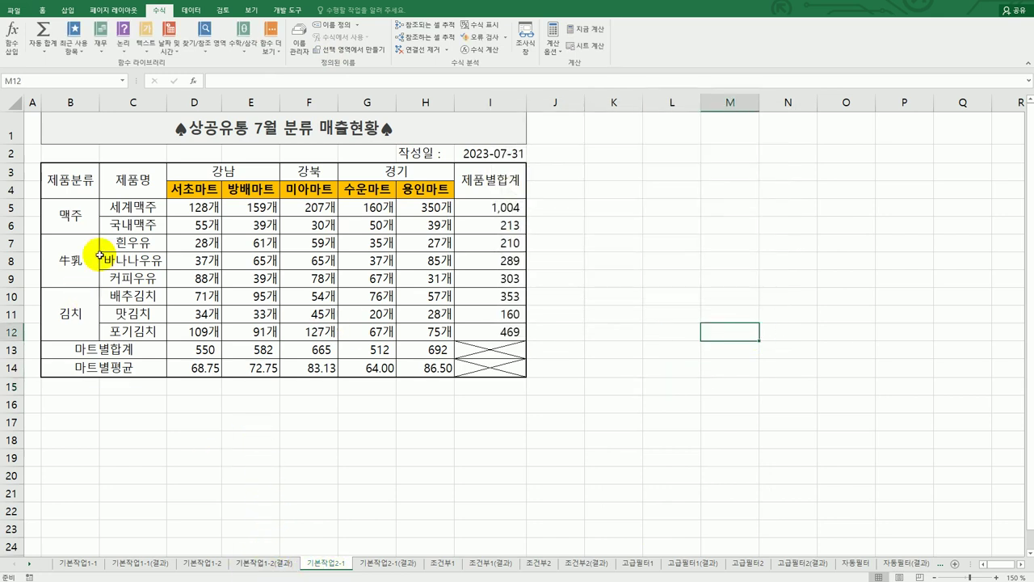
- Define the name 제품명 for the product cells C5:C12 on the 기본작업2-1 sheet
{"action": "left_click_drag", "start_coordinate": [132, 205], "coordinate": [141, 329]}
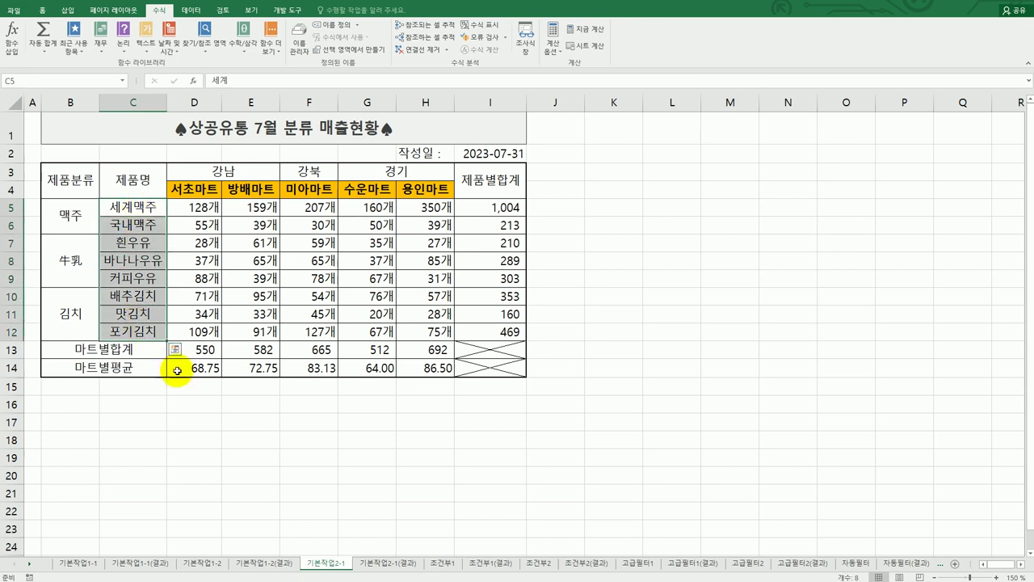
{"action": "left_click_drag", "start_coordinate": [121, 203], "coordinate": [131, 368]}
{"action": "left_click_drag", "start_coordinate": [141, 204], "coordinate": [144, 328]}
{"action": "left_click", "coordinate": [50, 80]}
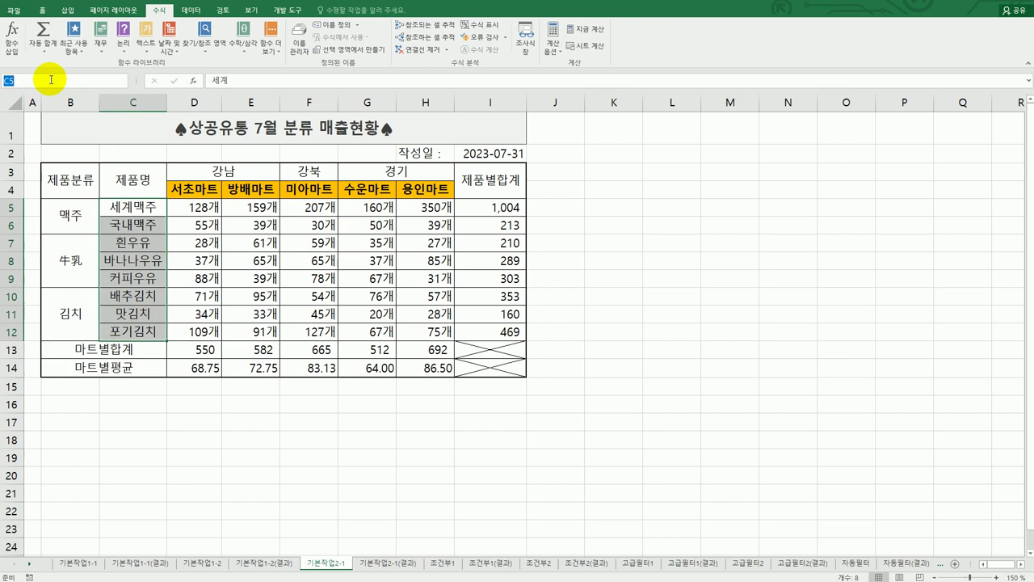
{"action": "type", "text": "제품명"}
{"action": "key", "text": "Return"}
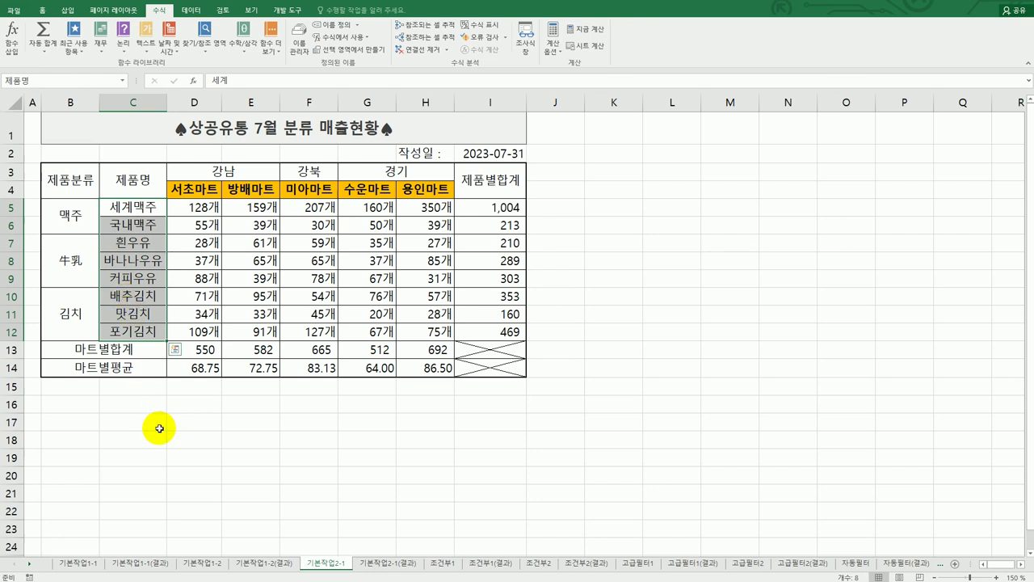
- Set the horizontal alignment of the merged labels 마트별합계 and 마트별평균 in B13:C14 to 균등 분할 (들여쓰기)
{"action": "left_click_drag", "start_coordinate": [100, 354], "coordinate": [97, 365]}
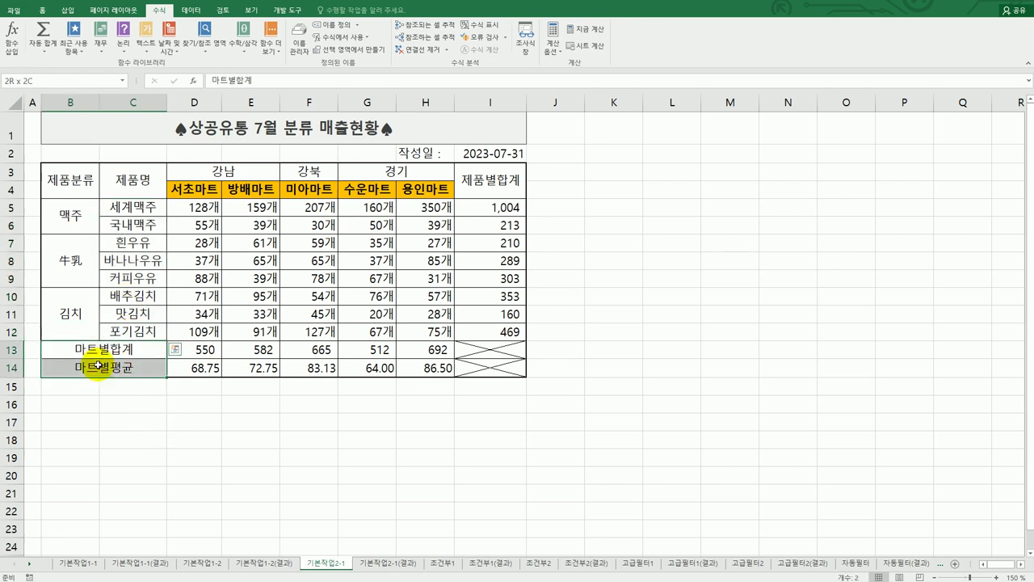
{"action": "right_click", "coordinate": [96, 365]}
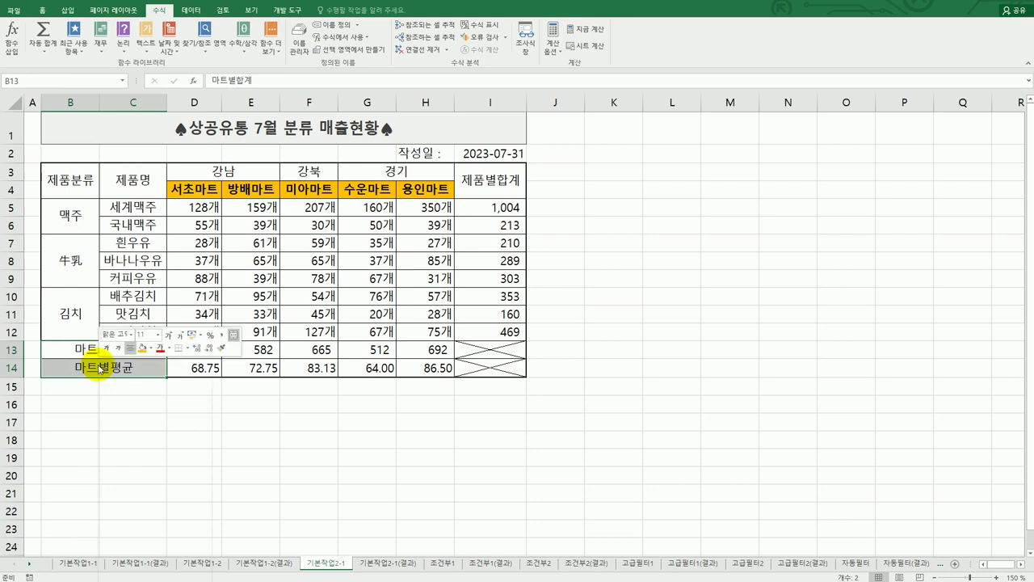
{"action": "left_click", "coordinate": [174, 569]}
{"action": "left_click_drag", "start_coordinate": [203, 400], "coordinate": [693, 169]}
{"action": "left_click", "coordinate": [599, 181]}
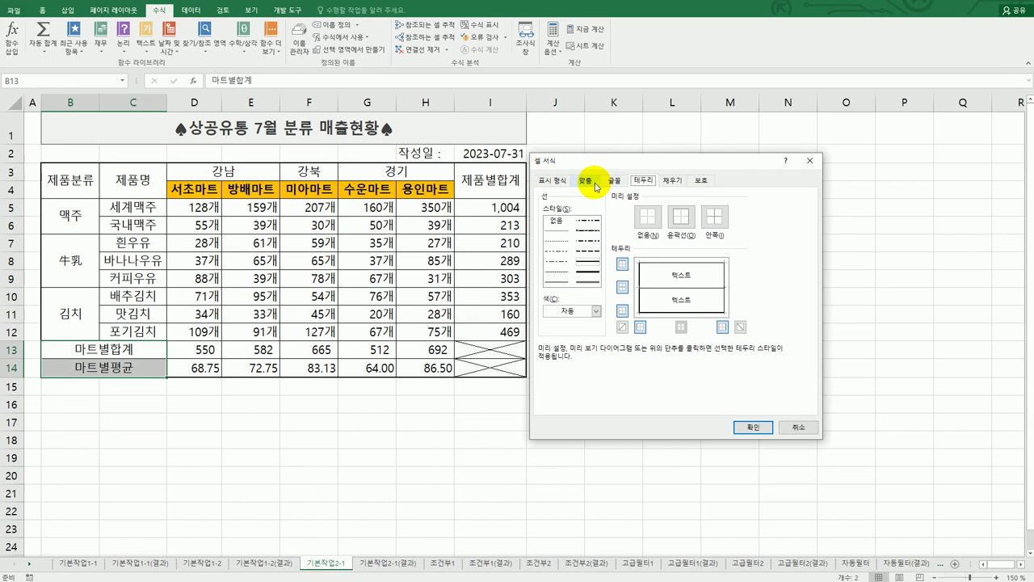
{"action": "left_click_drag", "start_coordinate": [611, 162], "coordinate": [631, 143]}
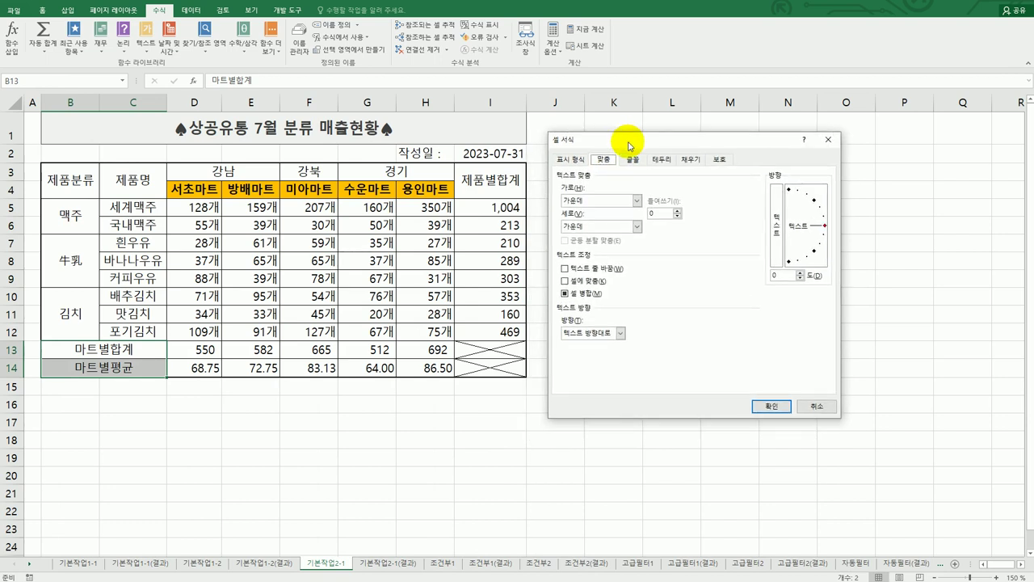
{"action": "left_click", "coordinate": [637, 199]}
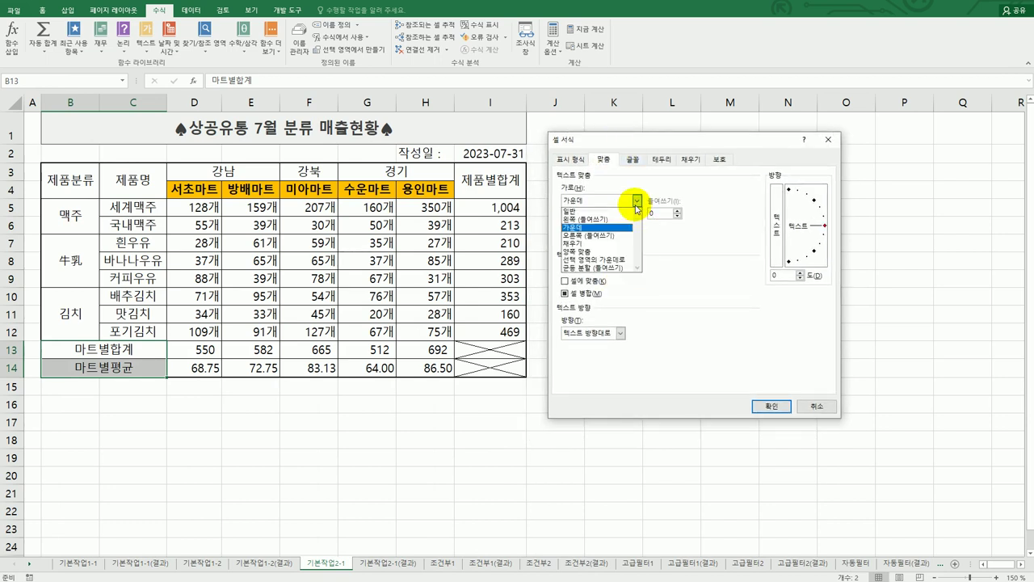
{"action": "left_click", "coordinate": [608, 268]}
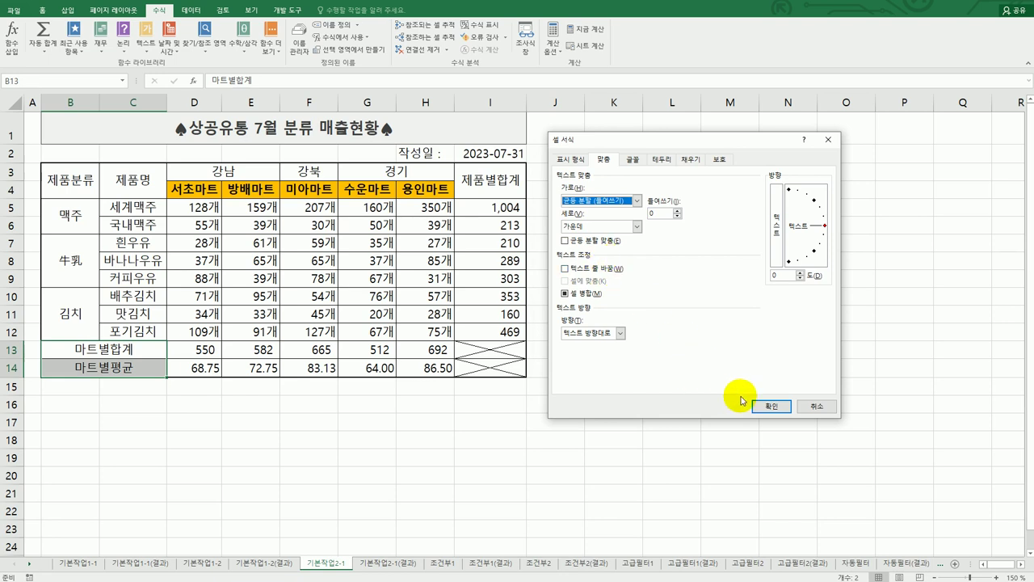
{"action": "left_click", "coordinate": [771, 406]}
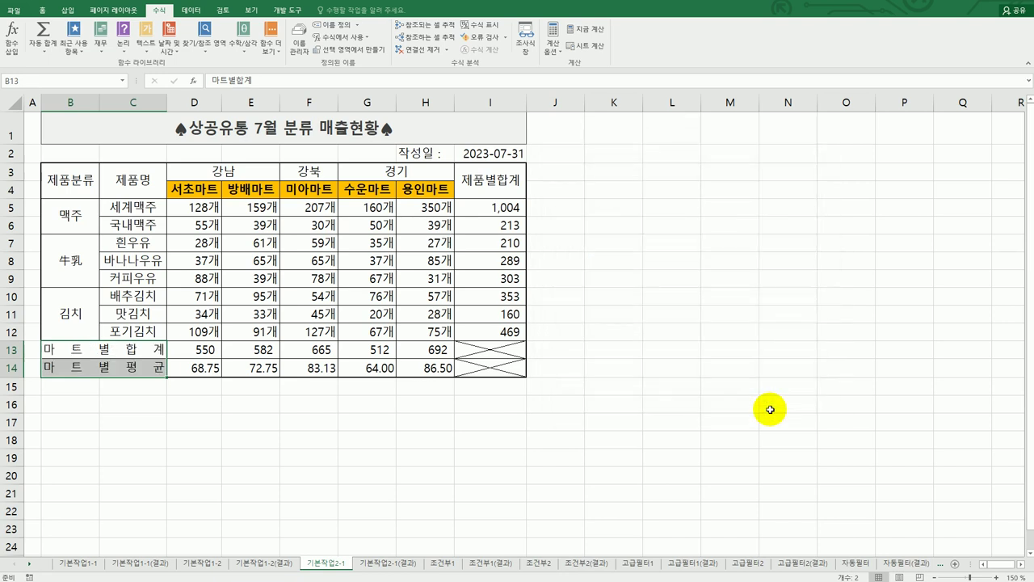
{"action": "left_click", "coordinate": [771, 409]}
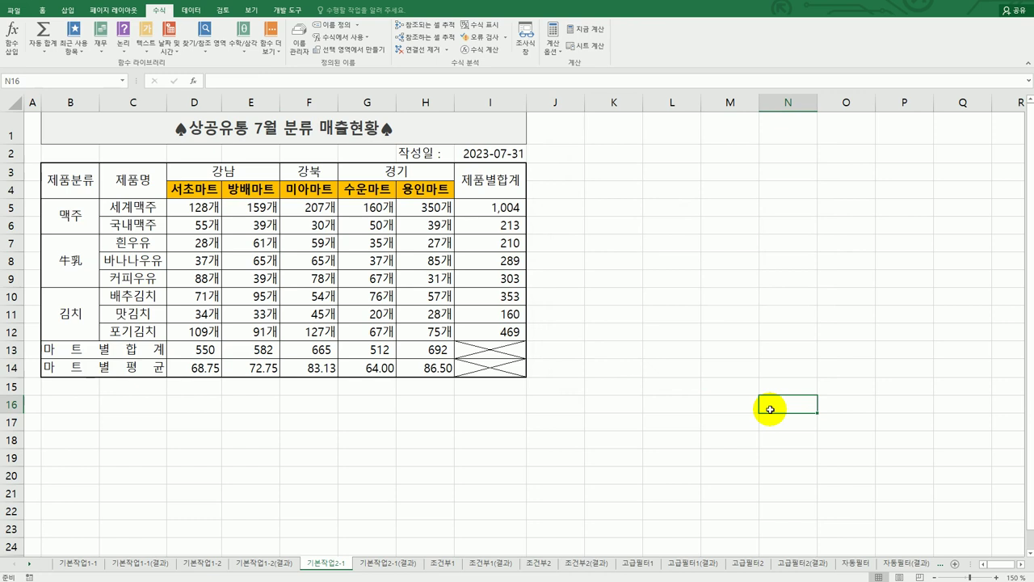
- Insert a comment on cell I5 and replace its default author text with 최고인기품목
{"action": "left_click", "coordinate": [506, 208]}
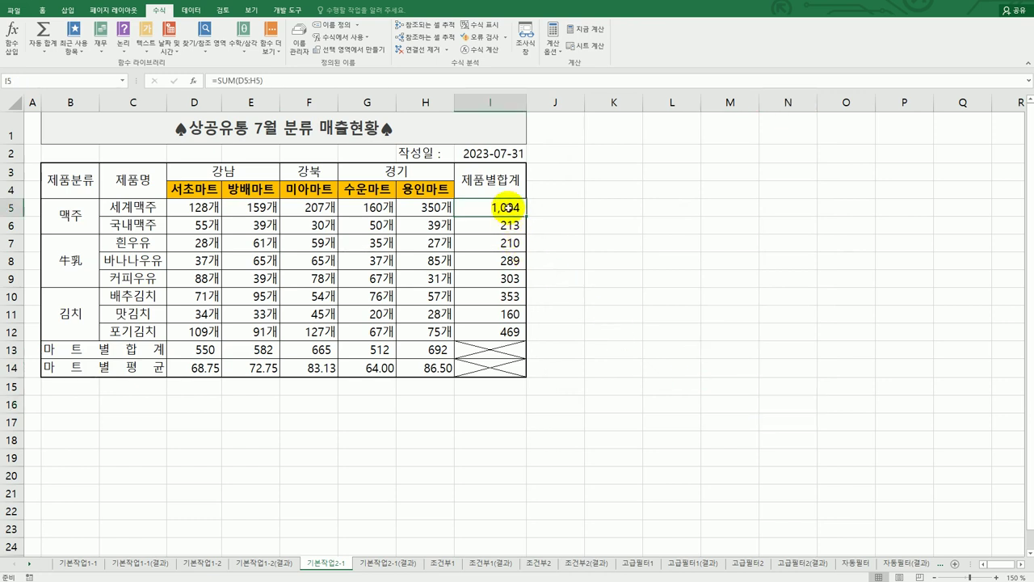
{"action": "right_click", "coordinate": [506, 207]}
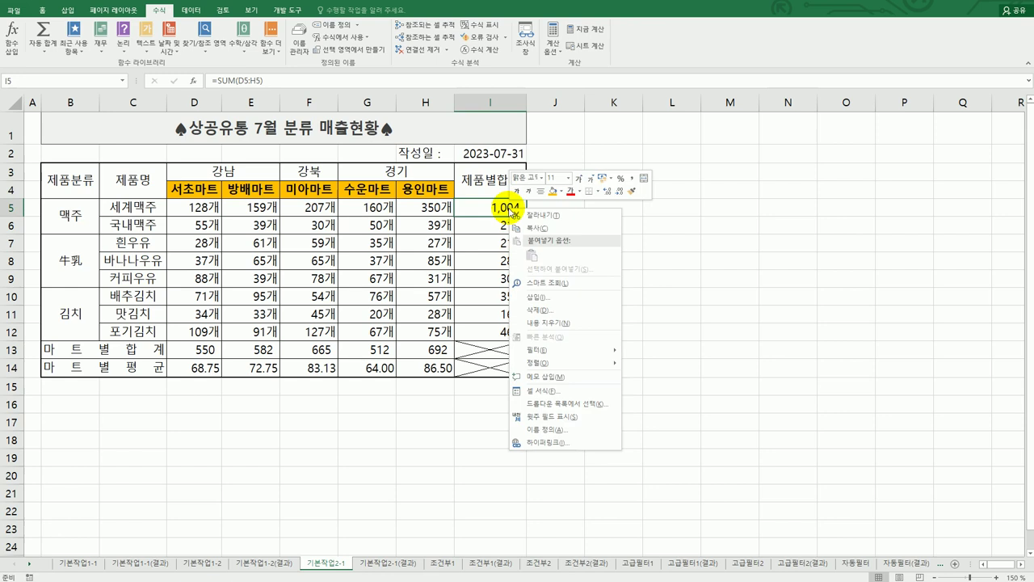
{"action": "left_click", "coordinate": [585, 376]}
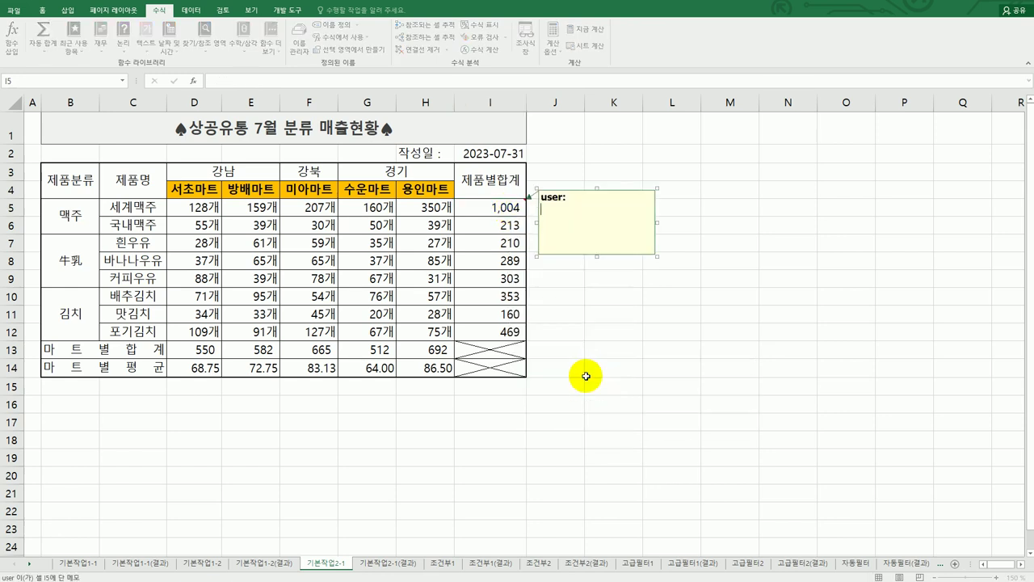
{"action": "key", "text": "ctrl+a"}
{"action": "type", "text": "최고인기품ㅁ"}
- Set the comment on cell I5 to be always displayed on the sheet
{"action": "left_click", "coordinate": [504, 208]}
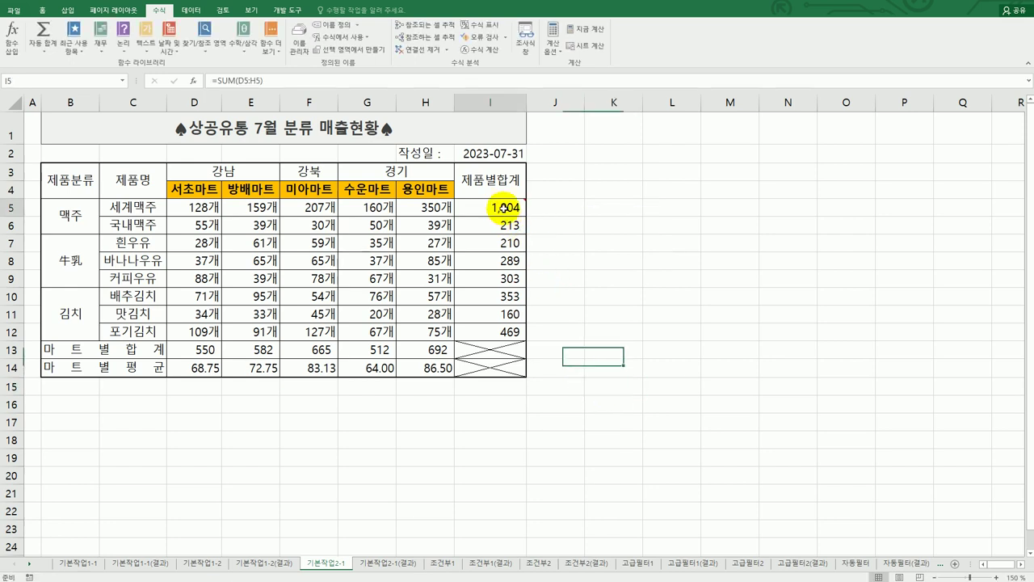
{"action": "right_click", "coordinate": [504, 208]}
{"action": "left_click", "coordinate": [594, 410]}
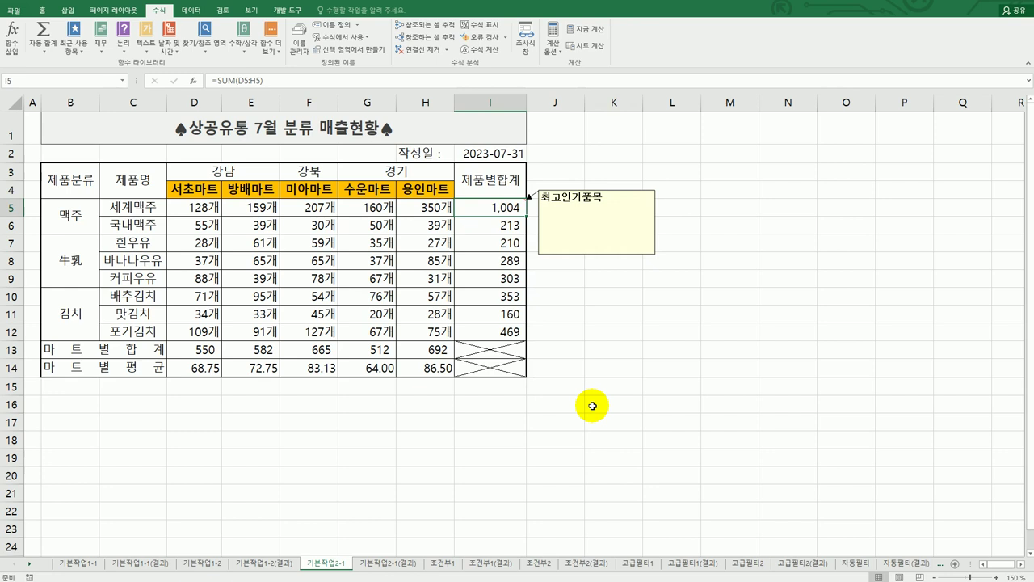
- Turn on 자동 크기 in the alignment settings of the I5 comment so its box fits the text
{"action": "left_click", "coordinate": [584, 196]}
{"action": "left_click", "coordinate": [590, 185]}
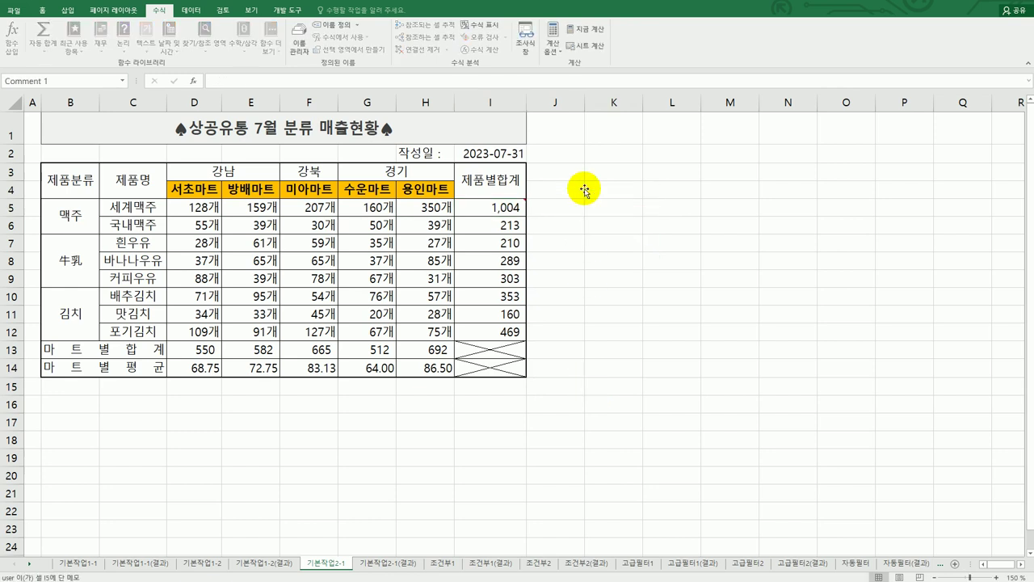
{"action": "left_click", "coordinate": [504, 208]}
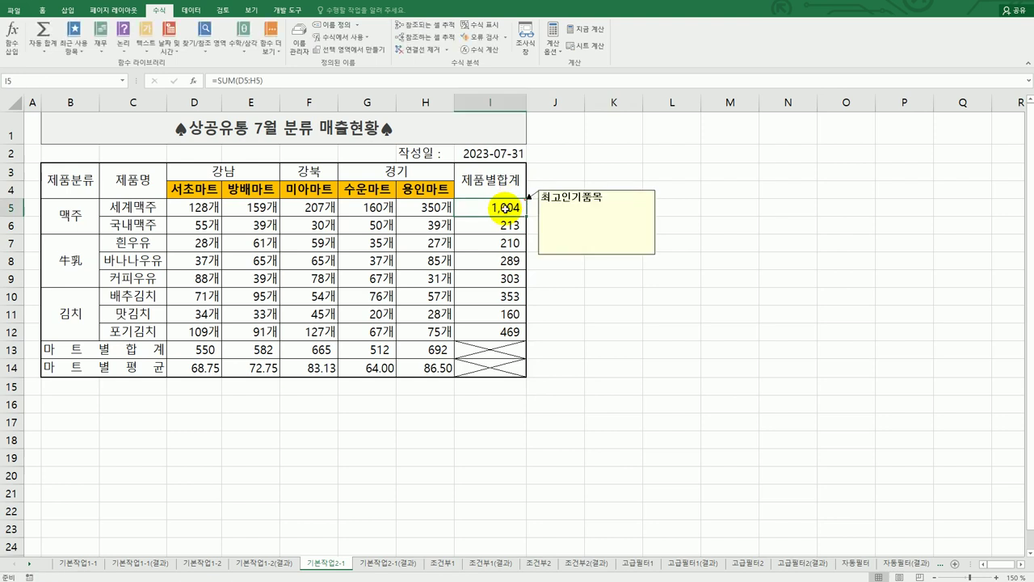
{"action": "left_click", "coordinate": [567, 192]}
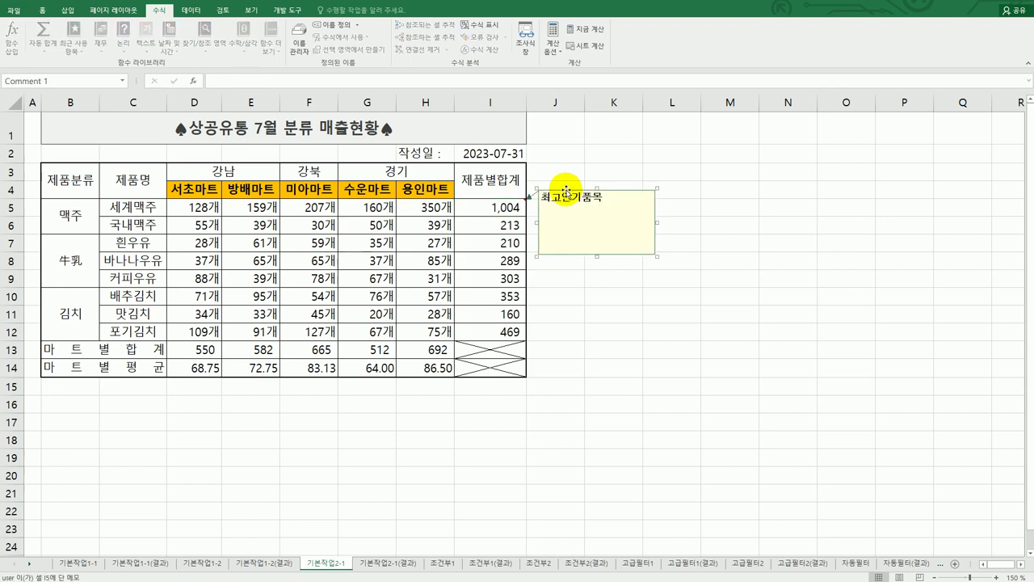
{"action": "right_click", "coordinate": [566, 193]}
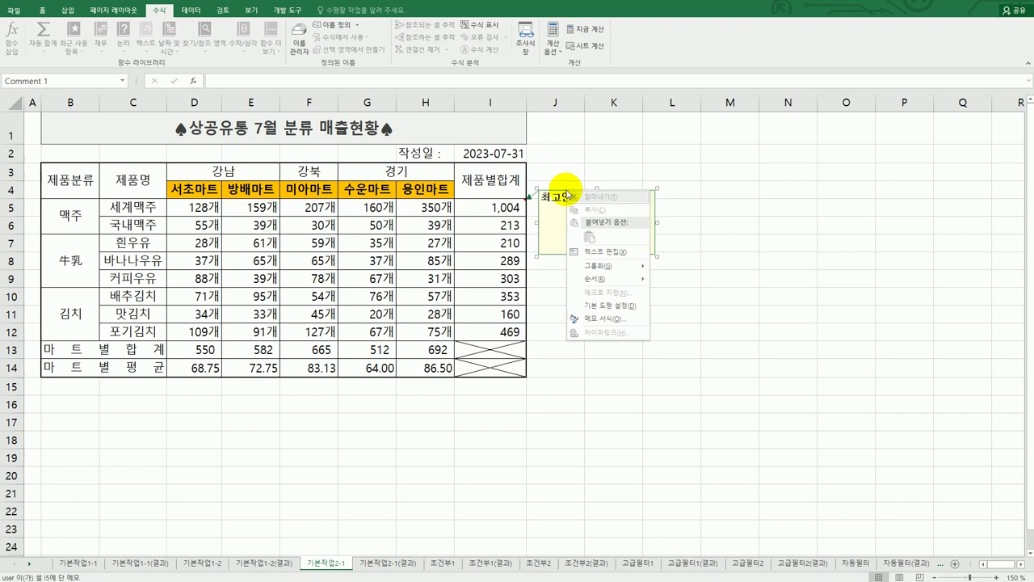
{"action": "left_click", "coordinate": [642, 297]}
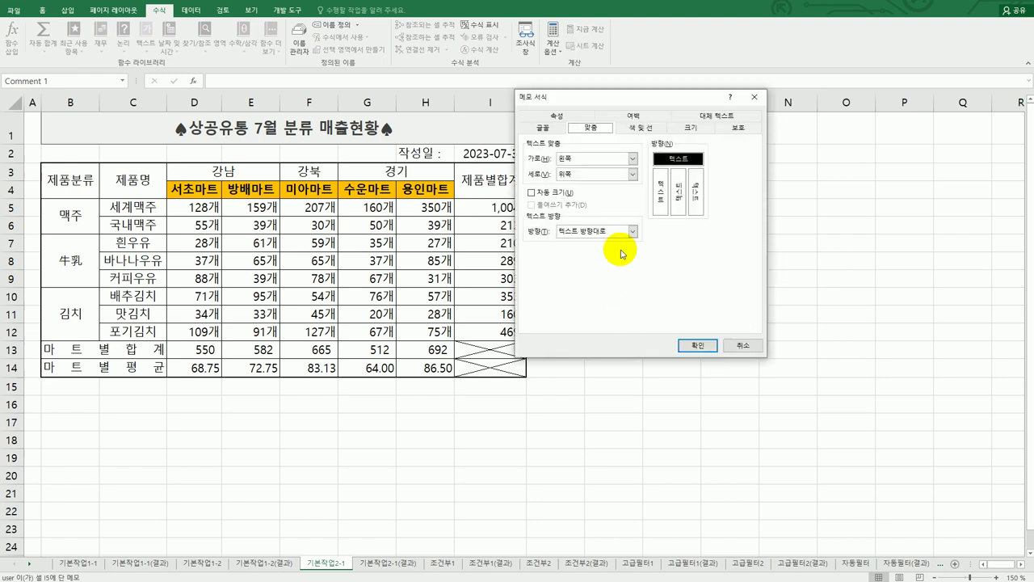
{"action": "left_click_drag", "start_coordinate": [623, 97], "coordinate": [772, 207]}
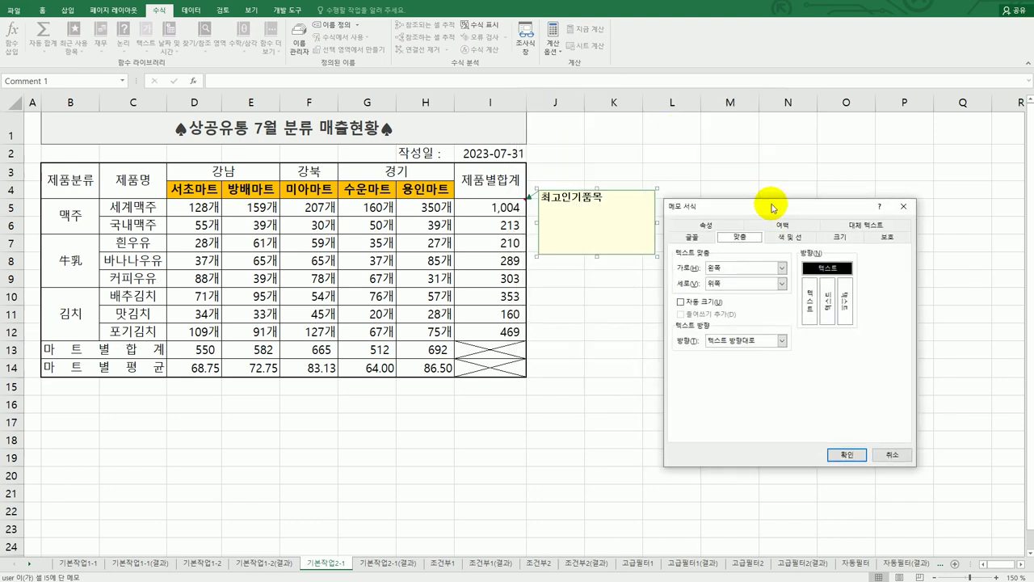
{"action": "left_click", "coordinate": [710, 300]}
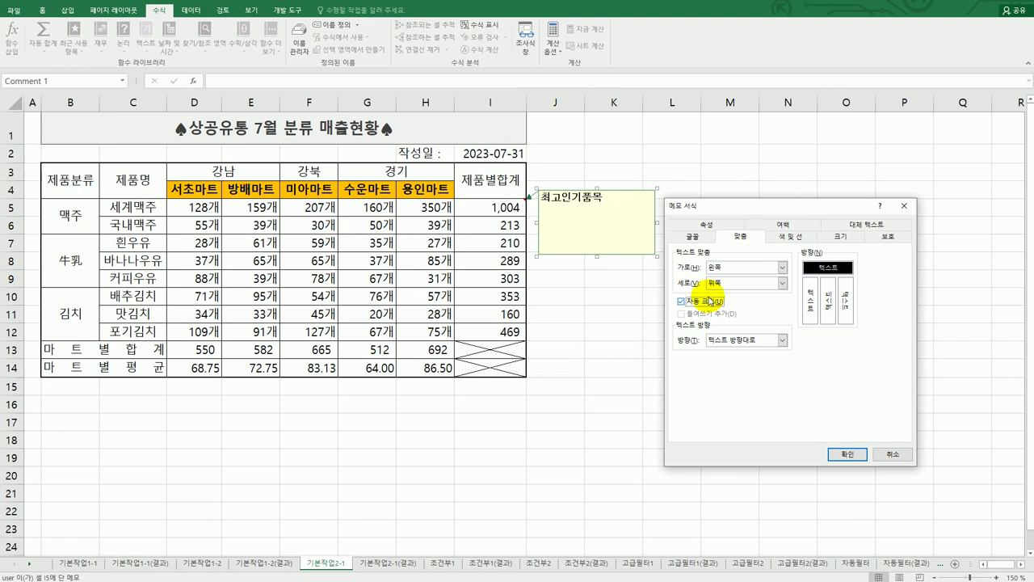
{"action": "left_click", "coordinate": [833, 452]}
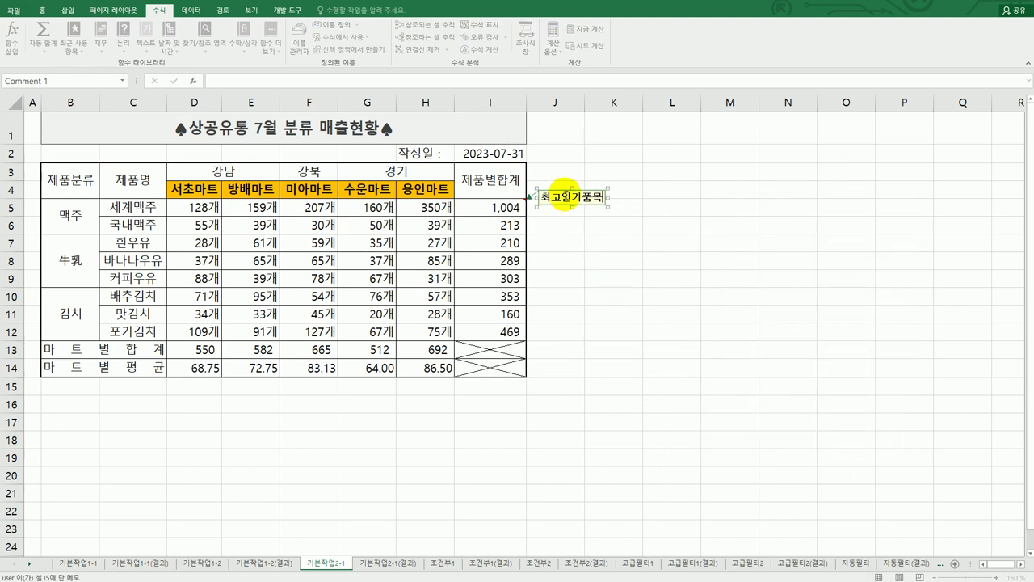
- Examine the 메모 서식 options offered while the I5 comment's text is in edit mode, and close them without applying anything
{"action": "left_click", "coordinate": [562, 197]}
{"action": "right_click", "coordinate": [564, 199]}
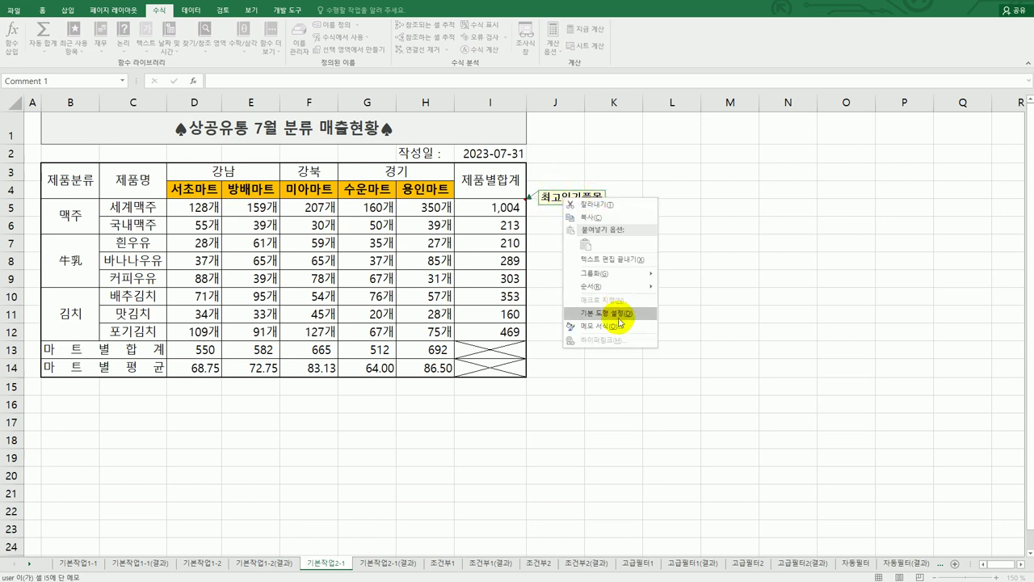
{"action": "left_click", "coordinate": [561, 198]}
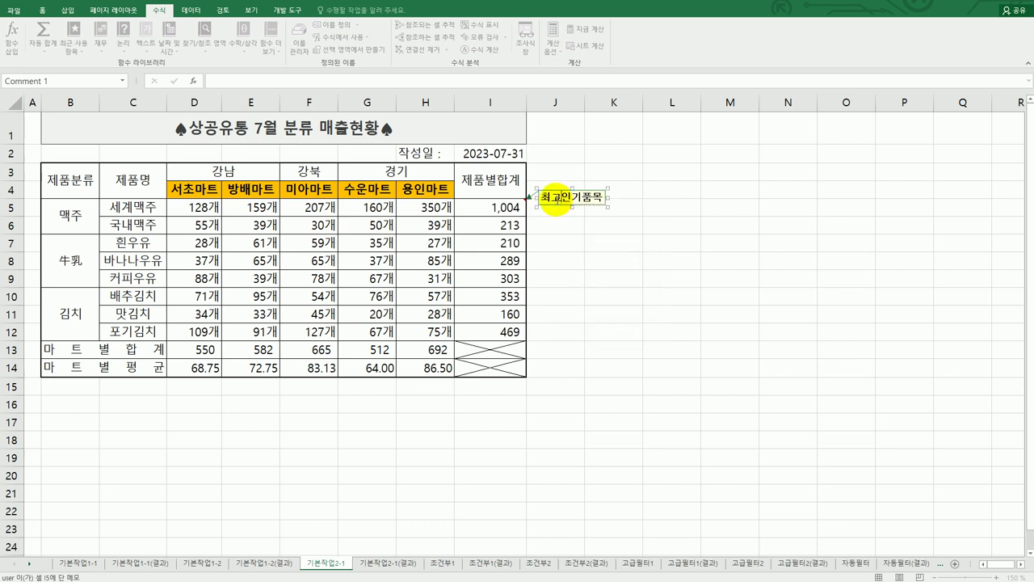
{"action": "right_click", "coordinate": [561, 198]}
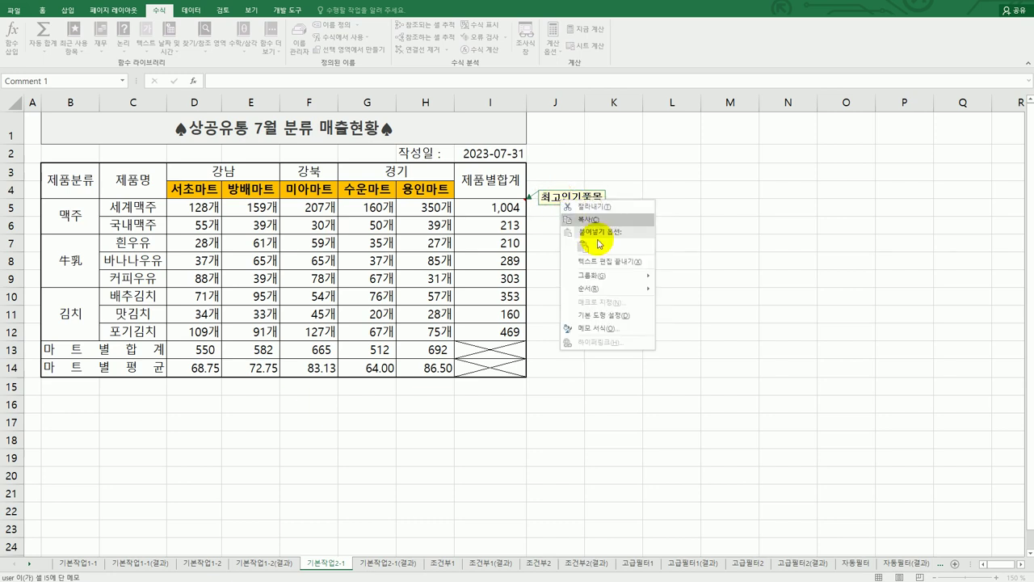
{"action": "left_click", "coordinate": [606, 332]}
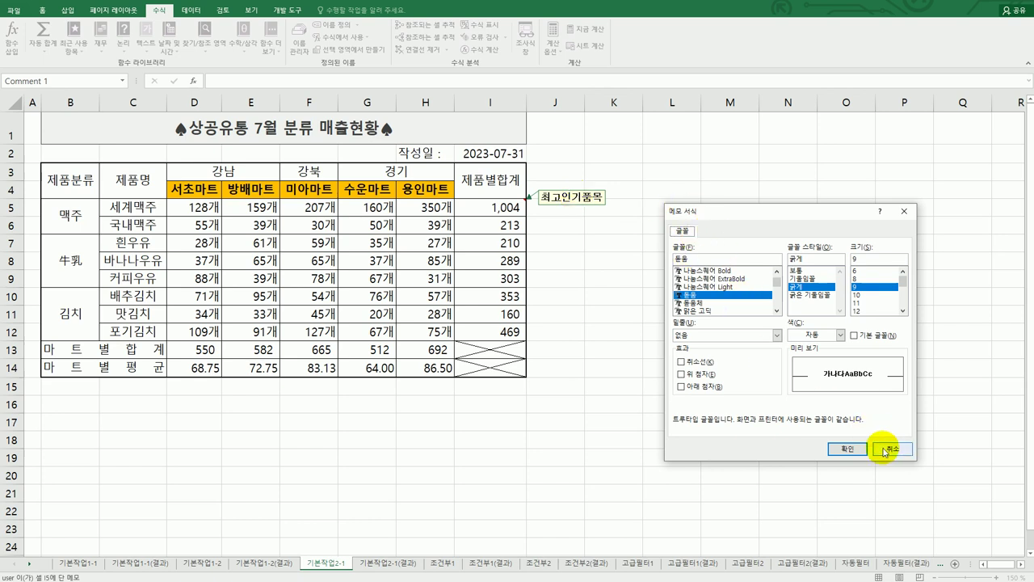
{"action": "left_click", "coordinate": [886, 449]}
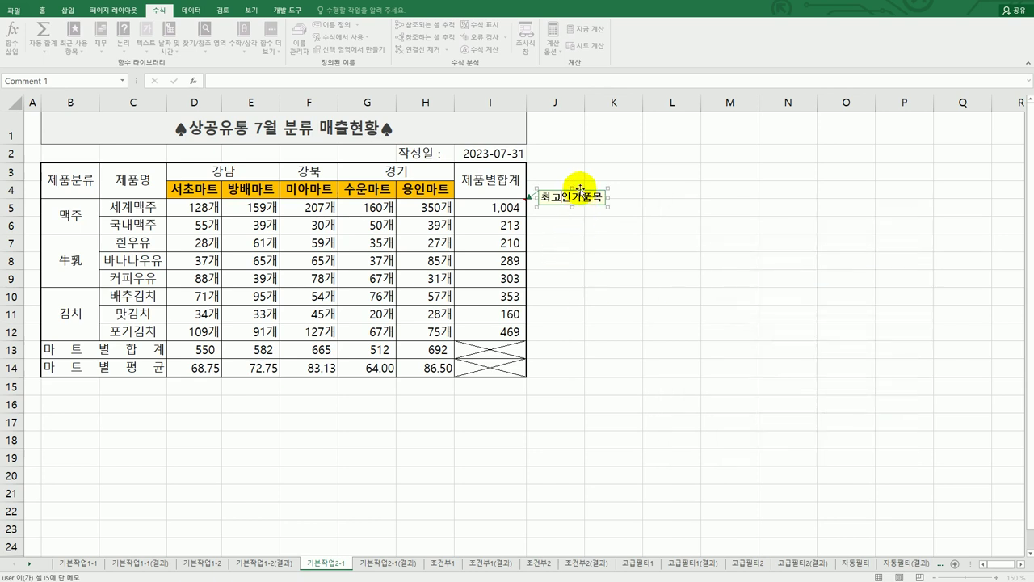
- Select the I5 comment by its border, check the 자동 크기 option in its 메모 서식 alignment settings, and cancel out
{"action": "left_click", "coordinate": [580, 194]}
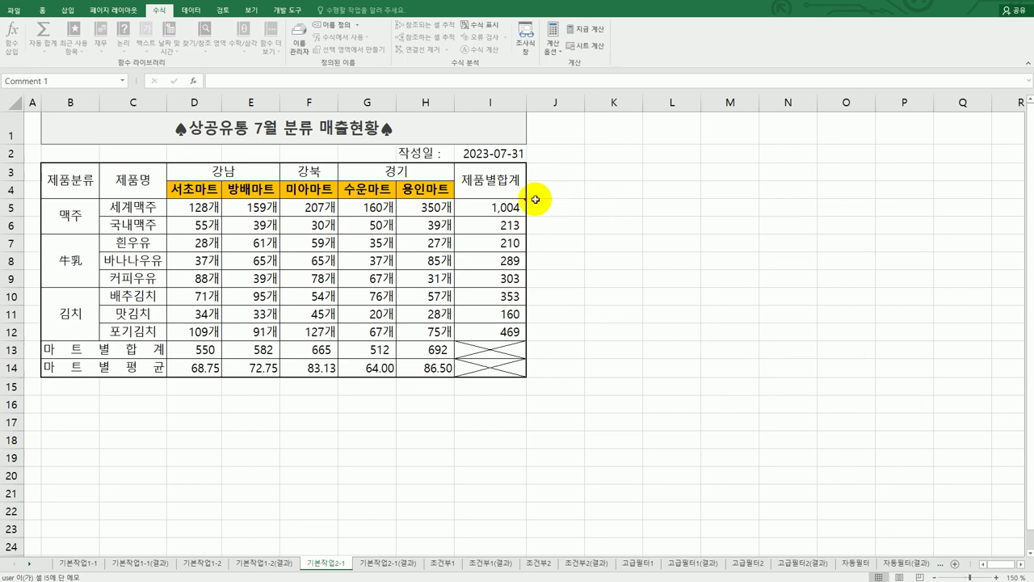
{"action": "left_click", "coordinate": [511, 206]}
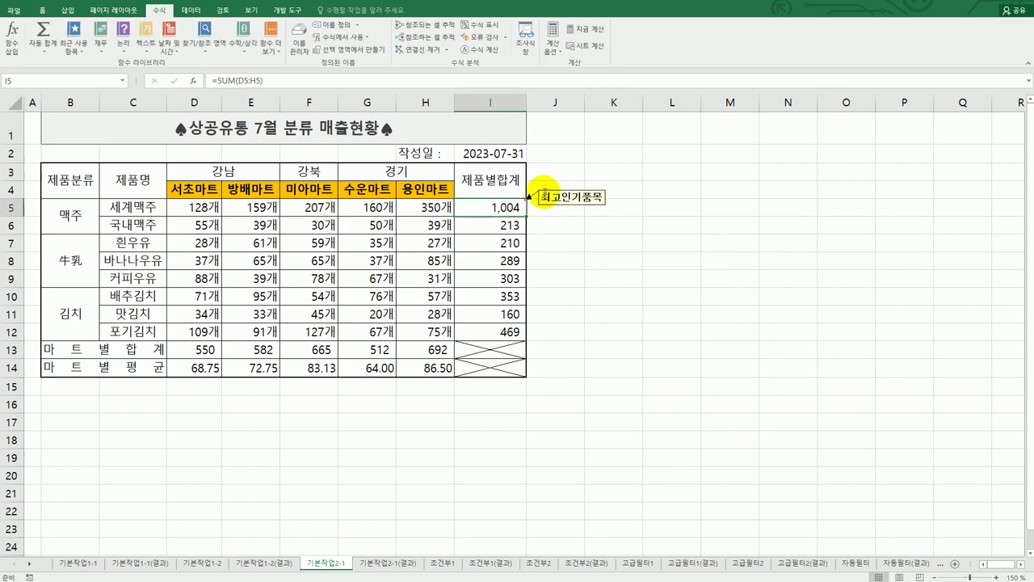
{"action": "left_click", "coordinate": [544, 191]}
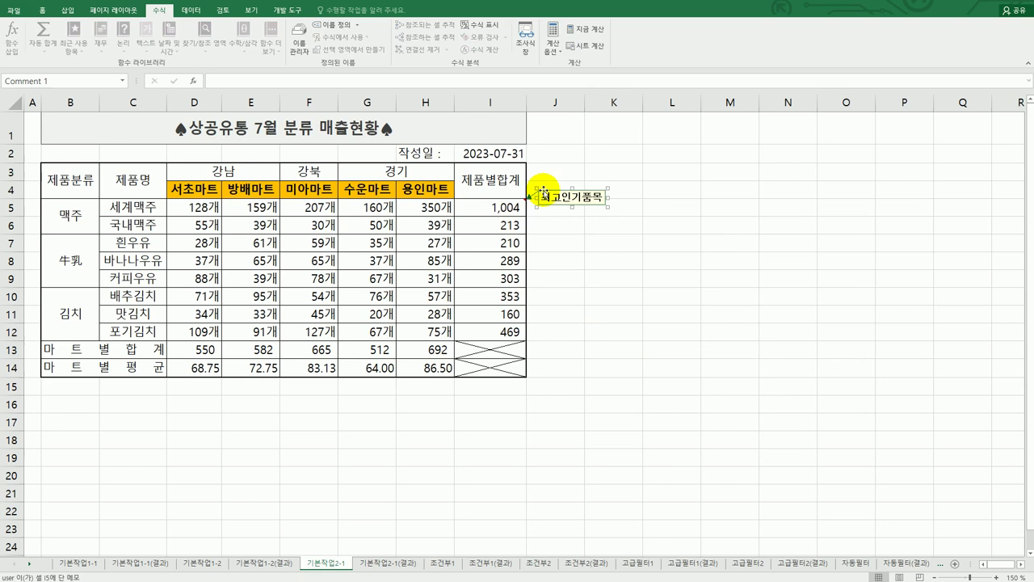
{"action": "right_click", "coordinate": [544, 192]}
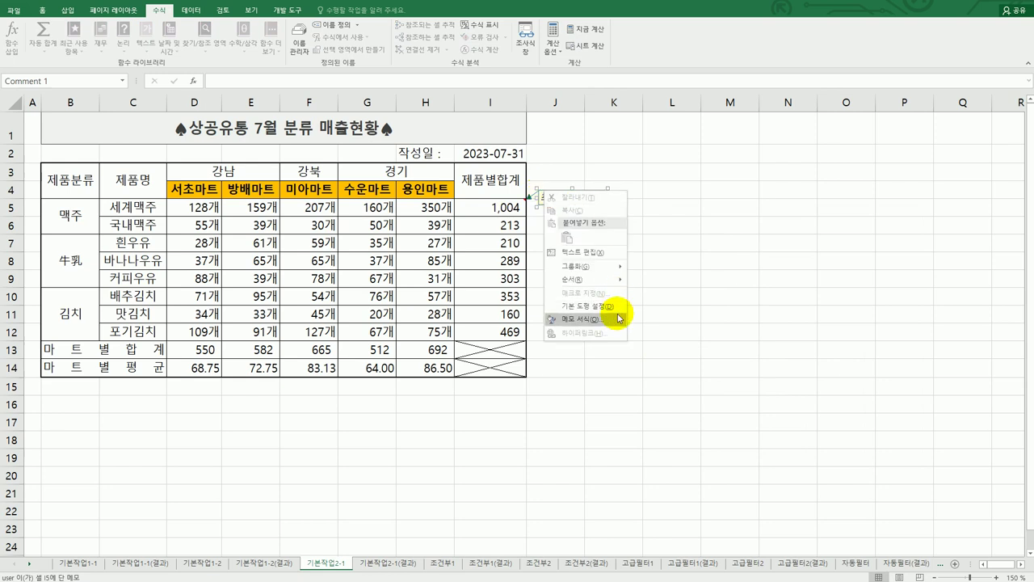
{"action": "left_click", "coordinate": [612, 313]}
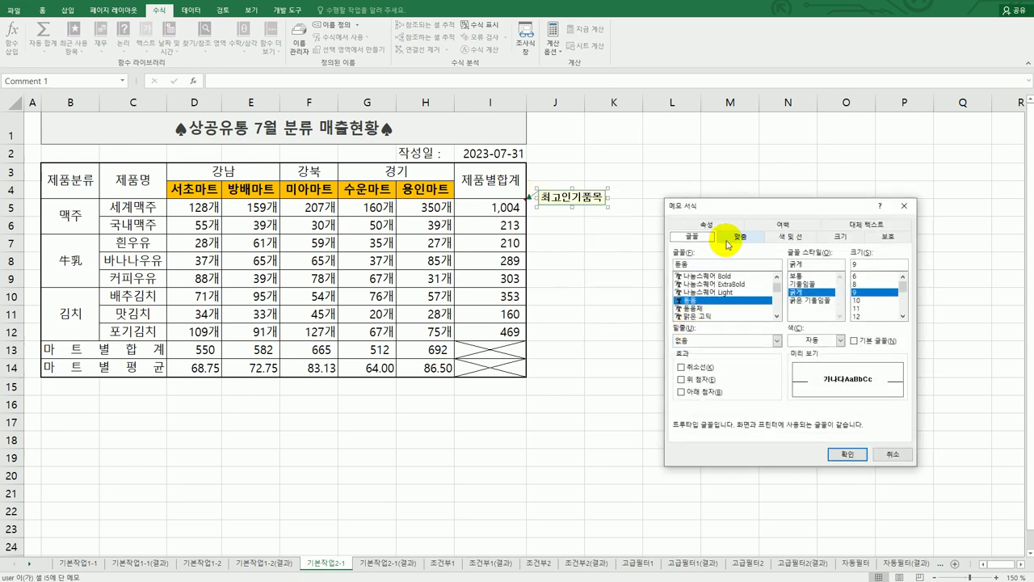
{"action": "left_click", "coordinate": [740, 237]}
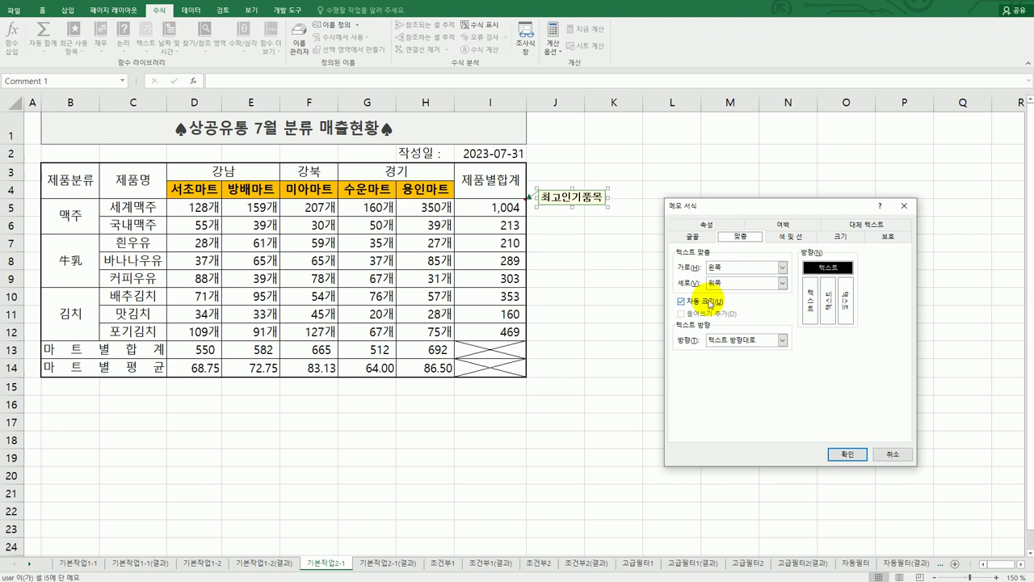
{"action": "left_click", "coordinate": [894, 455]}
{"action": "left_click", "coordinate": [787, 470]}
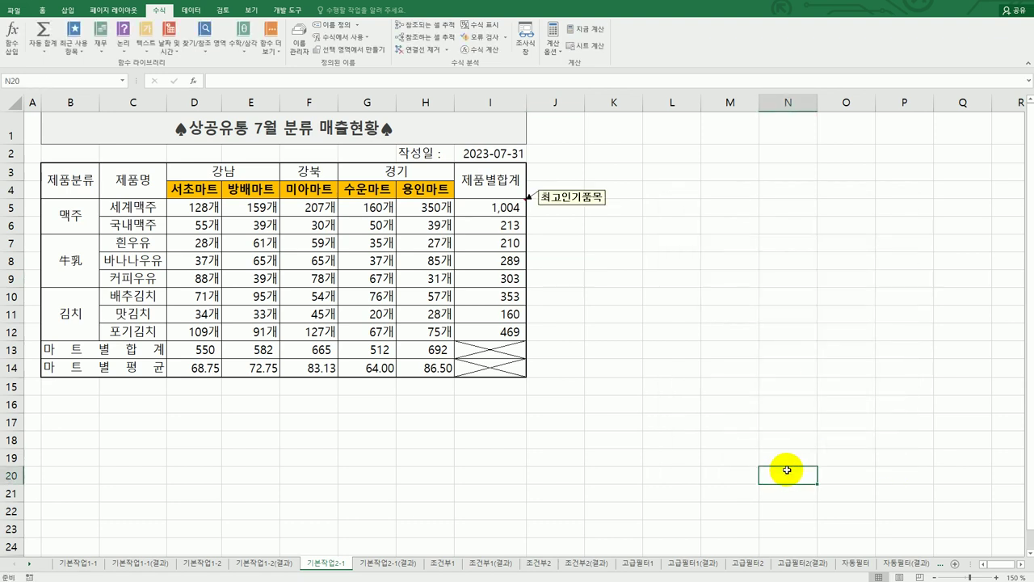